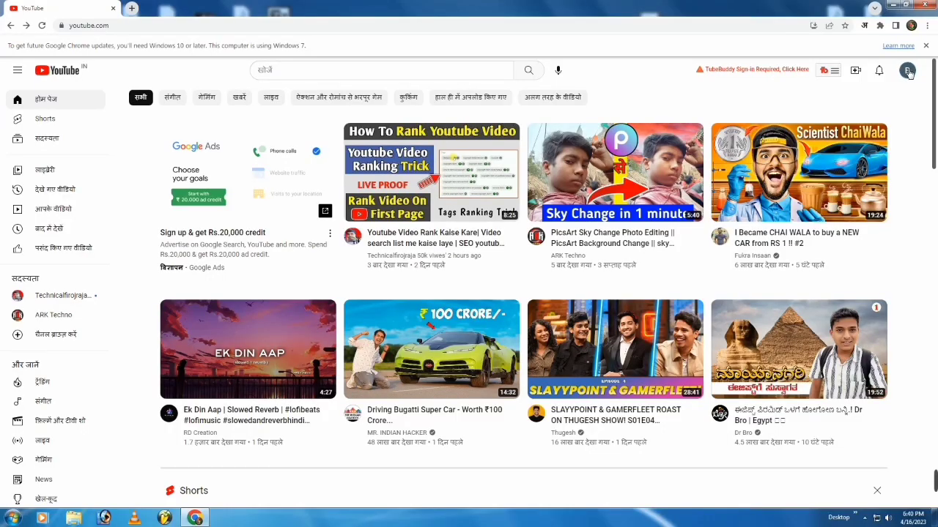
Step: Visit your channel page, browse its Playlists and About tabs, then open Studio customization
click(908, 71)
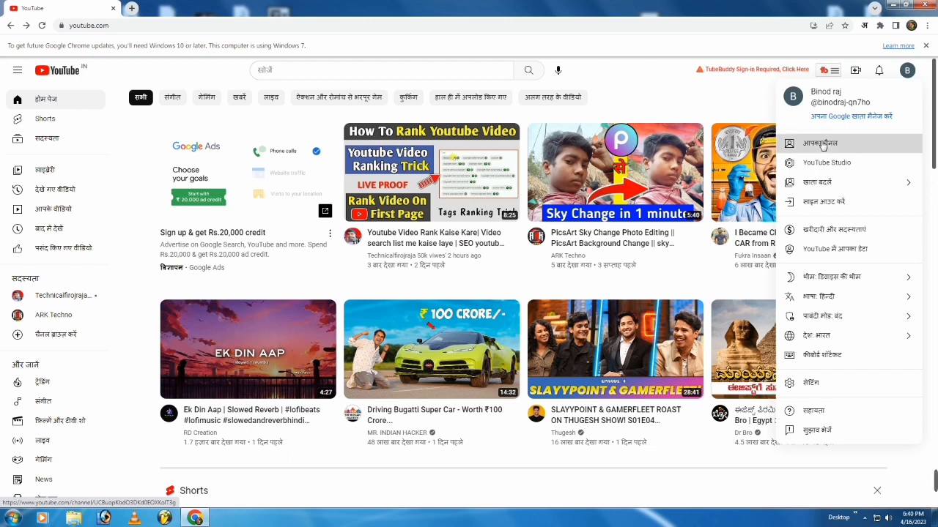
click(822, 145)
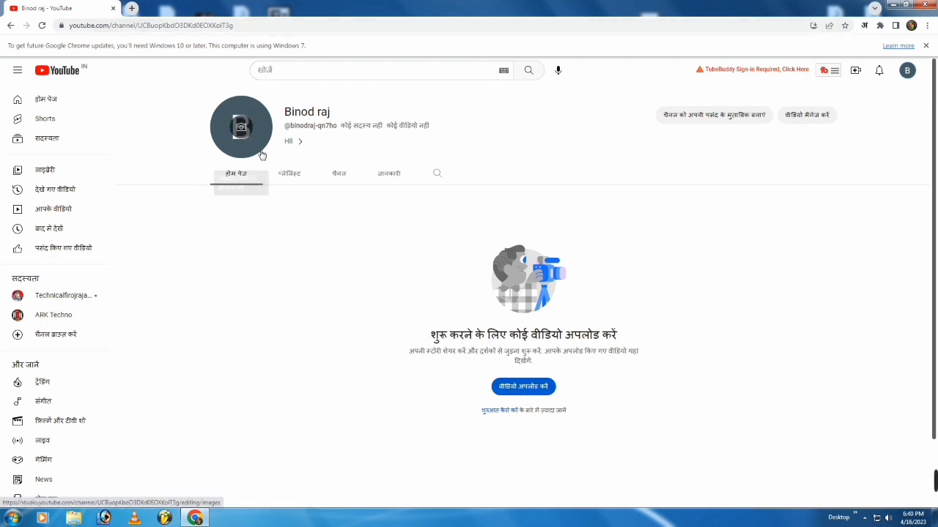
click(301, 176)
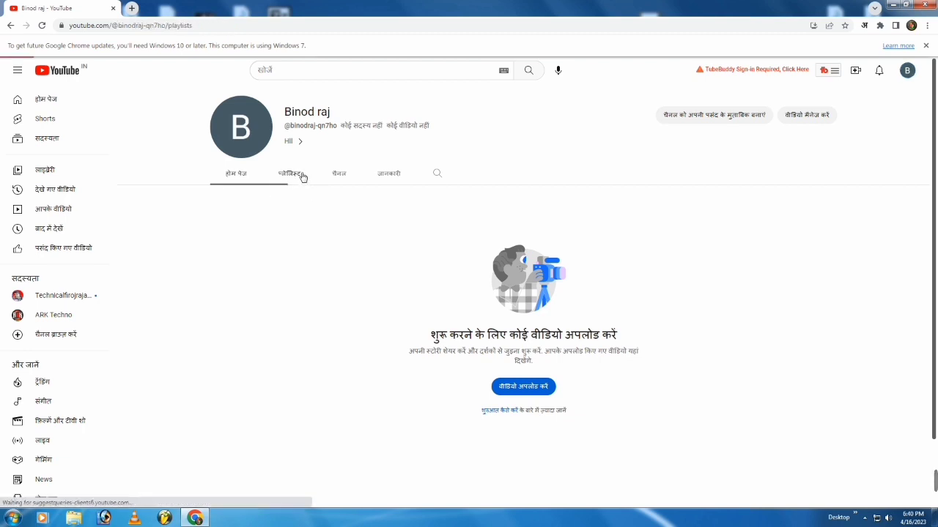
click(340, 178)
click(390, 179)
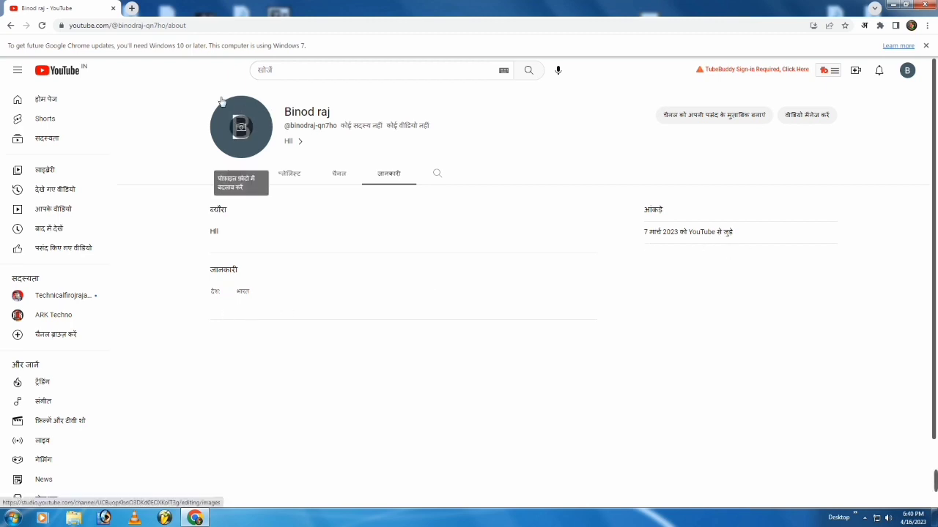
click(242, 132)
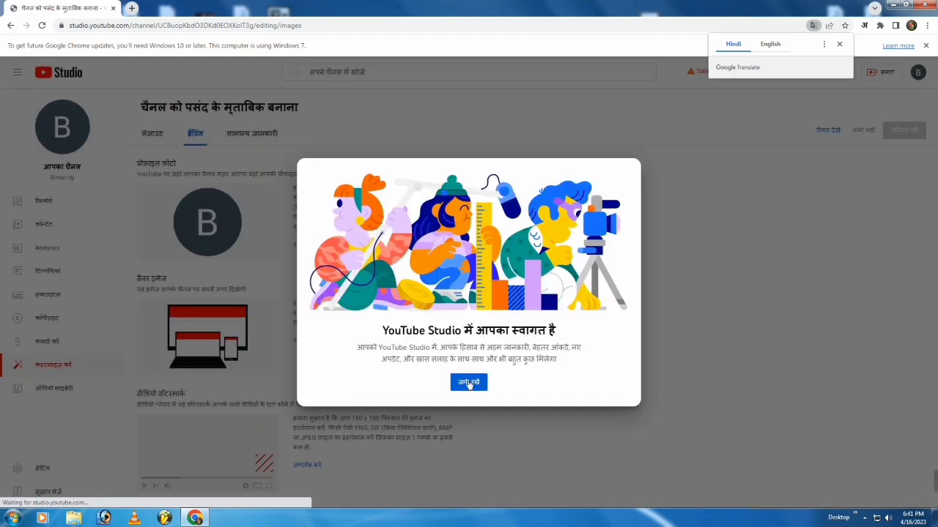
Step: Dismiss the Studio welcome dialog and show the Layout tab with video spotlight and featured sections
click(469, 383)
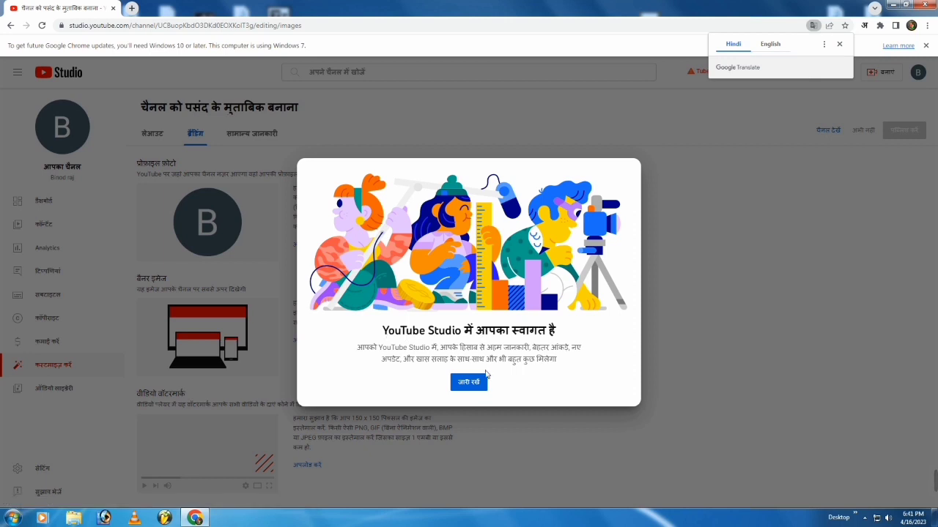
click(469, 388)
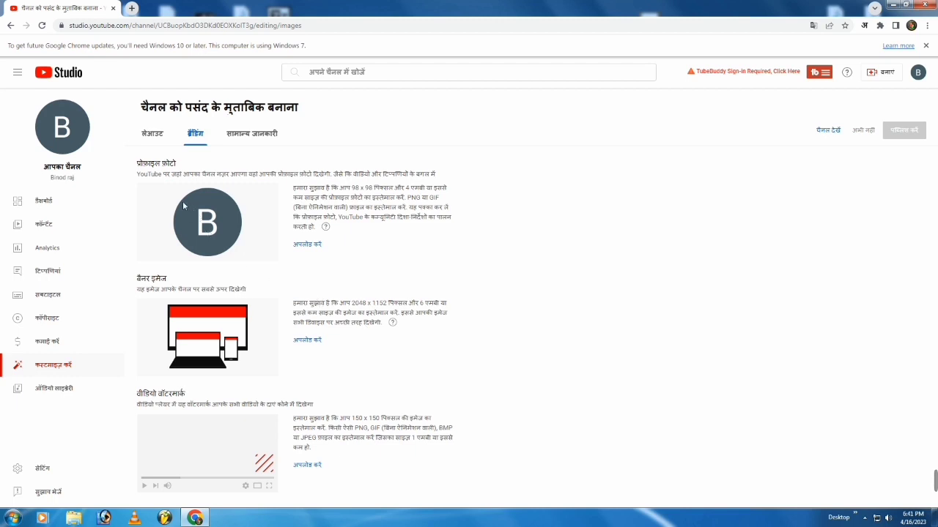
click(150, 135)
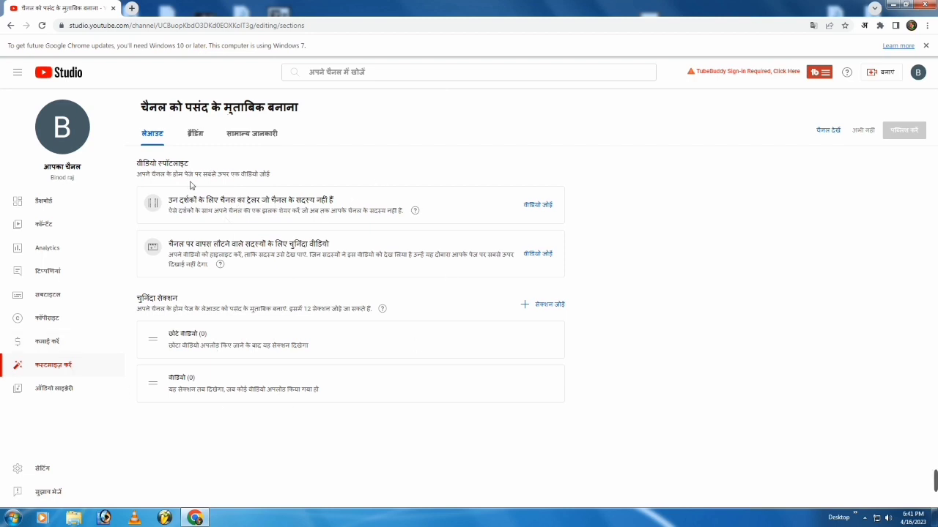
Step: Check the empty Content list and Dashboard, then return to Customize channel's Branding tab
click(45, 226)
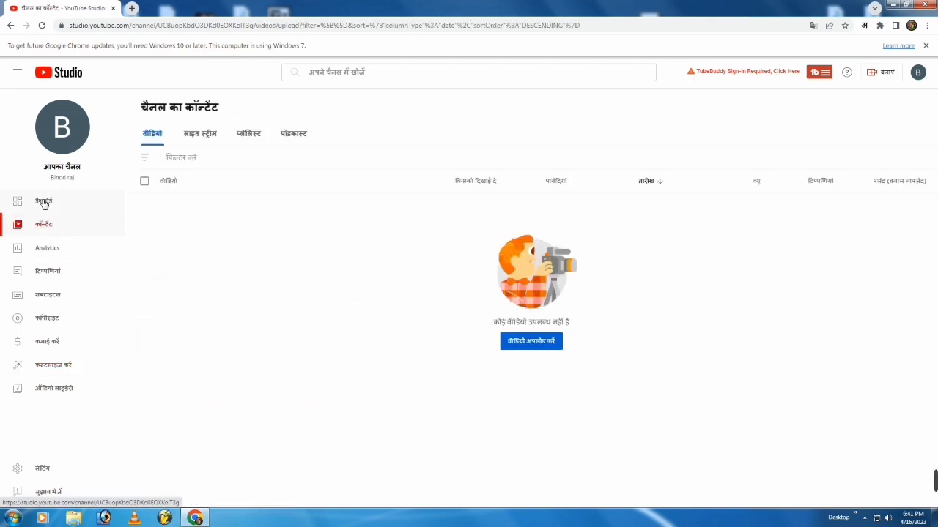
click(44, 203)
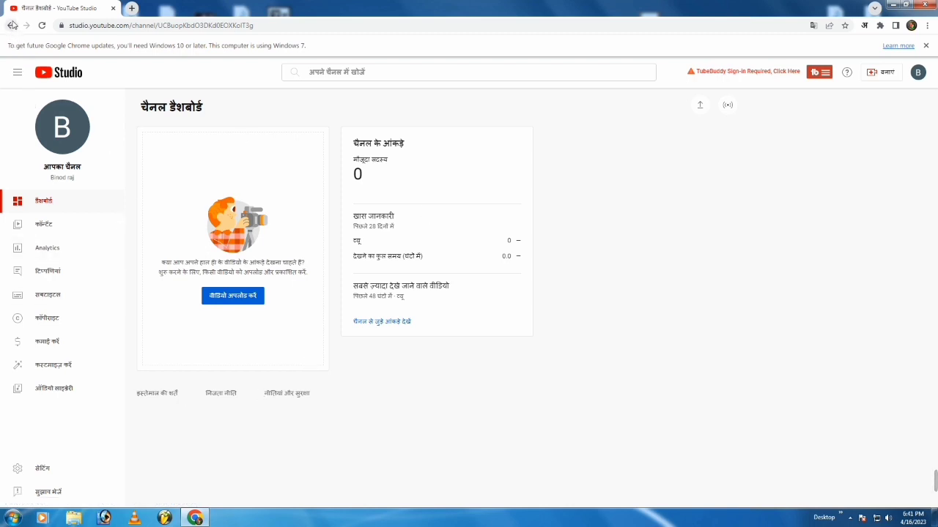
click(12, 25)
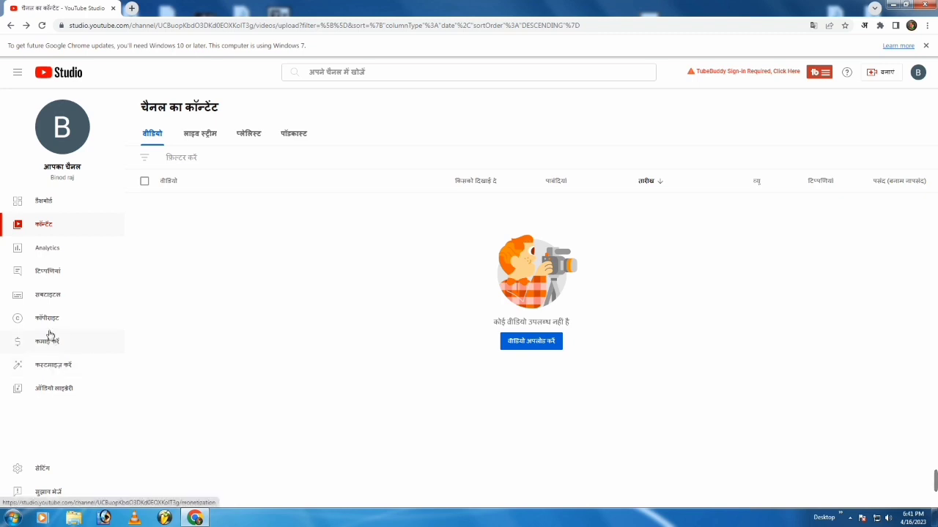
click(57, 370)
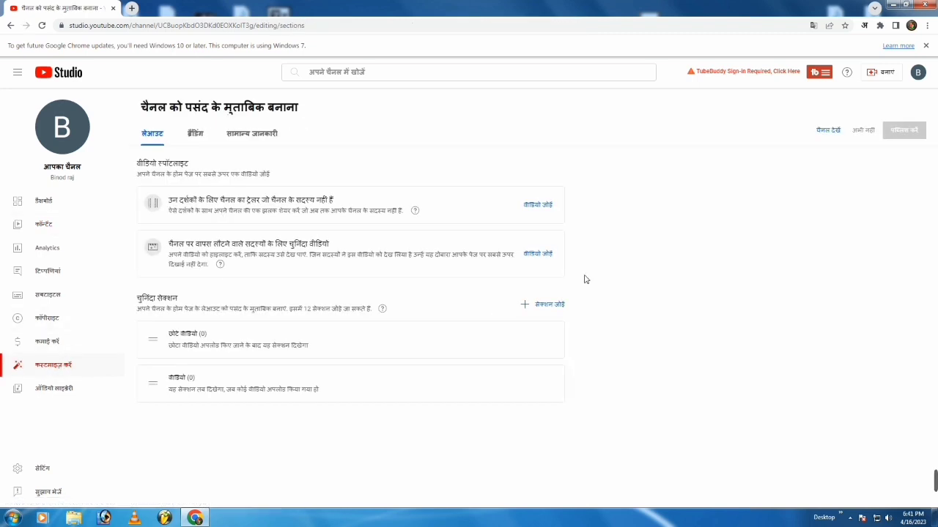
click(192, 138)
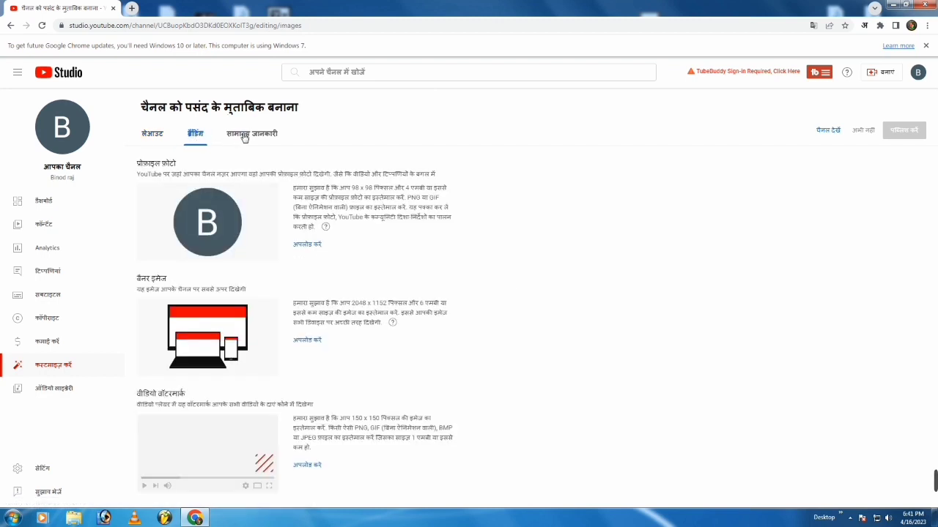
Step: On Basic info, delete and retype the end of the channel name, then review the 'Hi' description
click(251, 133)
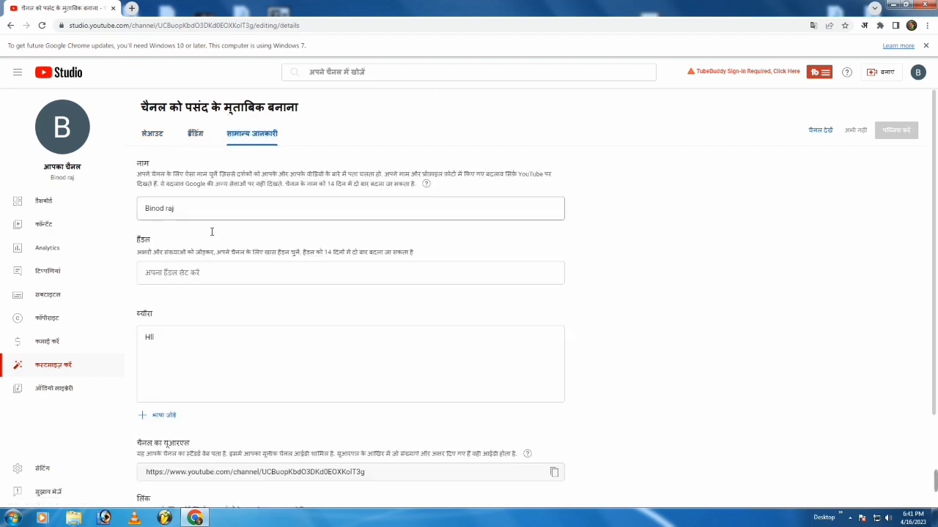
click(191, 208)
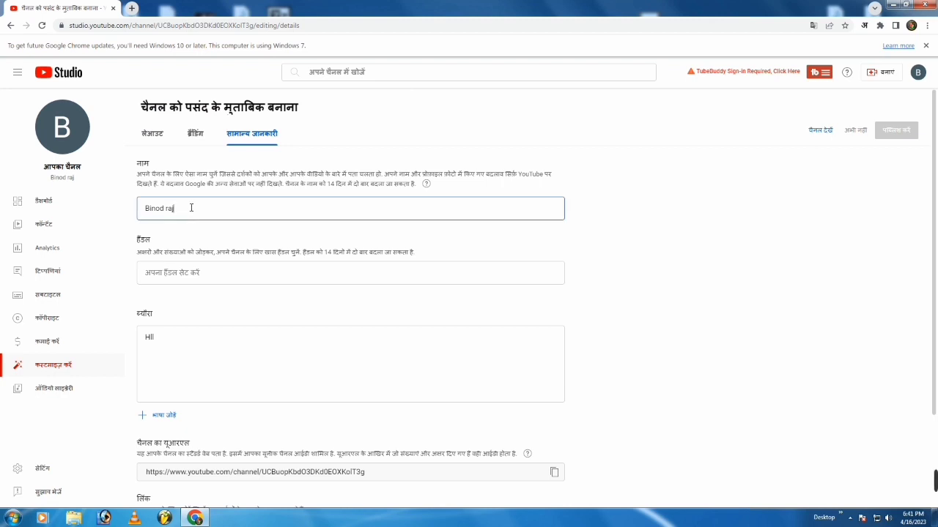
key(BackSpace)
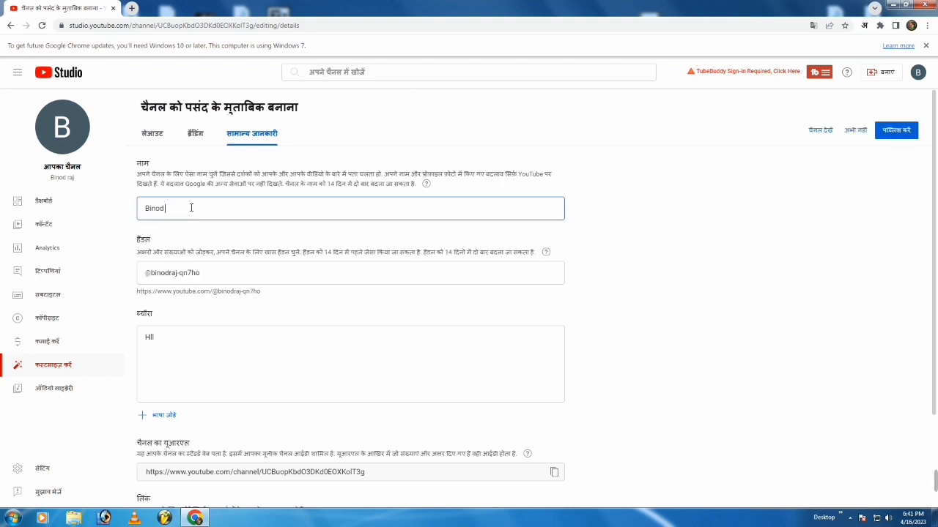
text(raj)
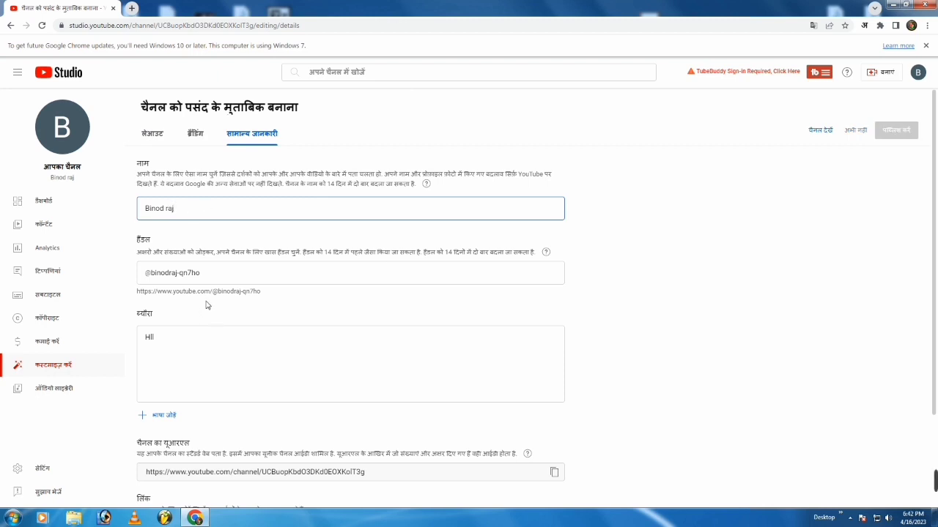
click(160, 339)
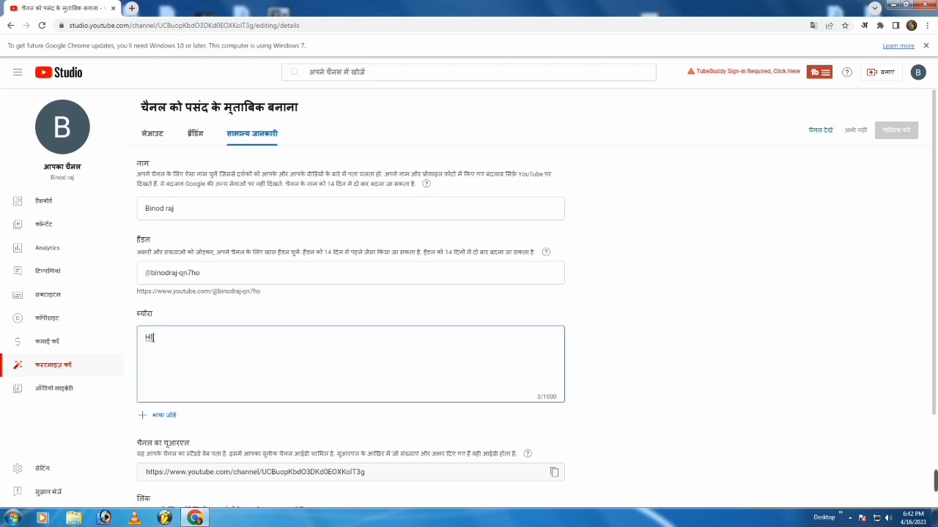
scroll(340, 396, down, 2)
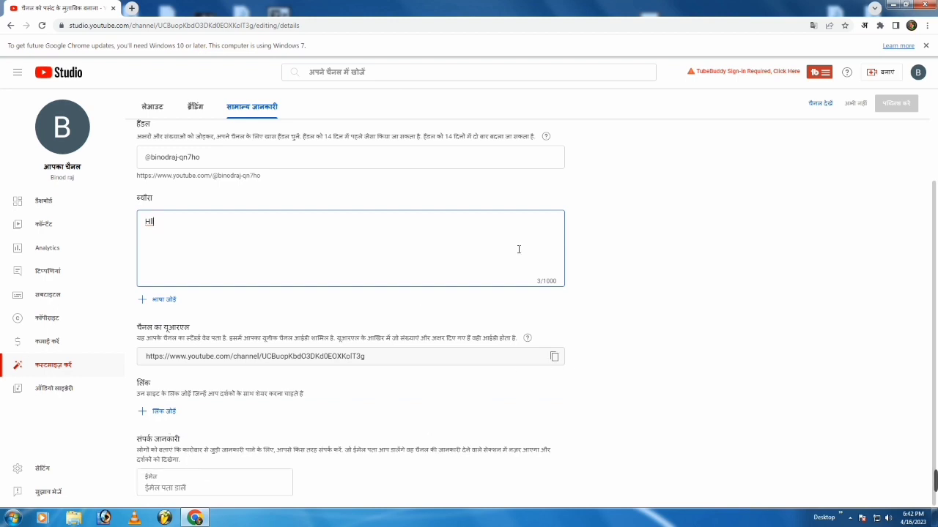
scroll(518, 250, up, 2)
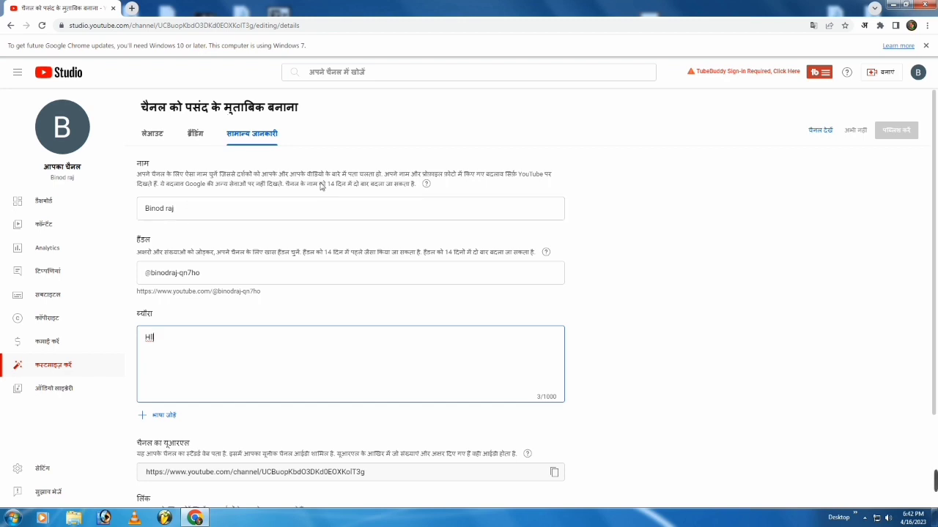
Step: Open the channel settings and translate the page to English, showing default currency USD — US Dollar
click(10, 25)
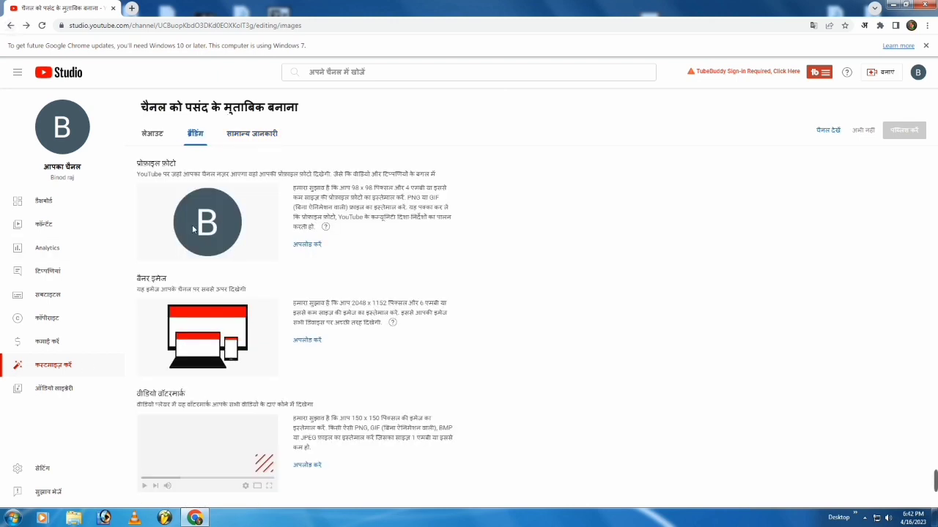
click(10, 25)
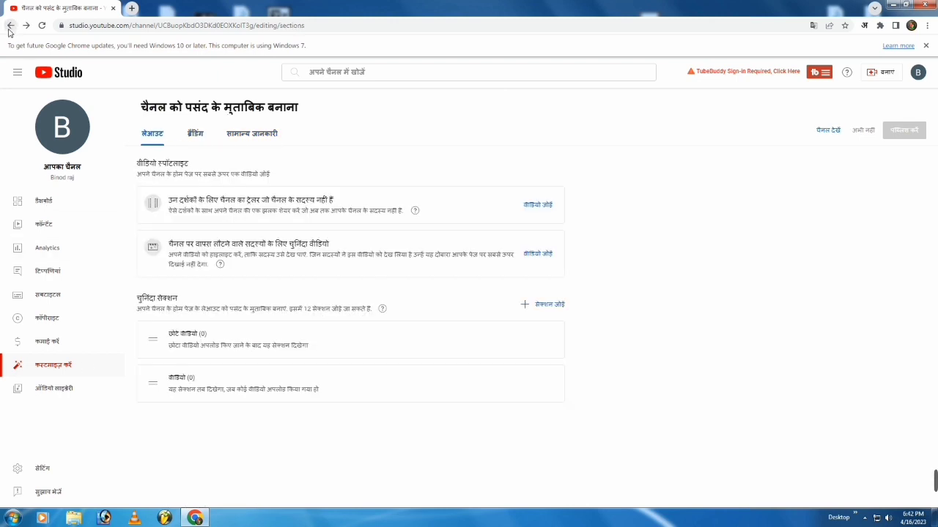
click(11, 26)
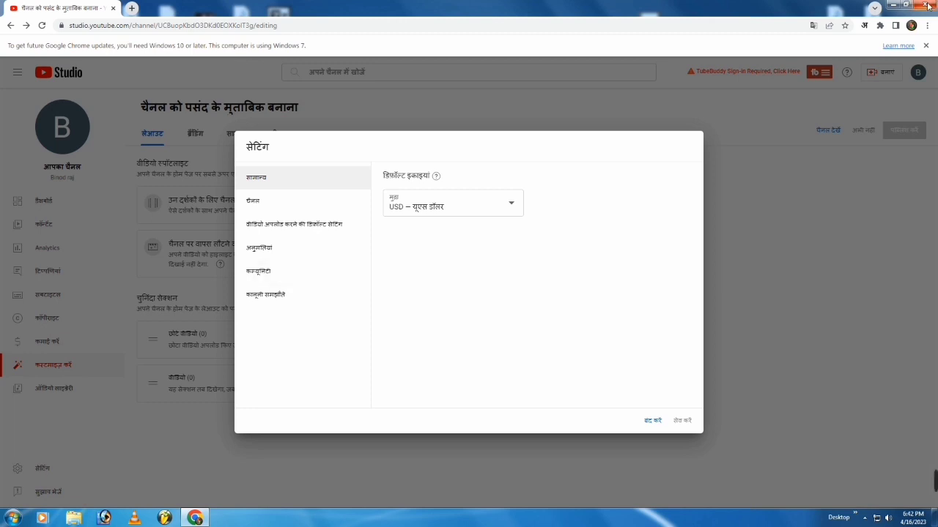
click(812, 25)
click(773, 46)
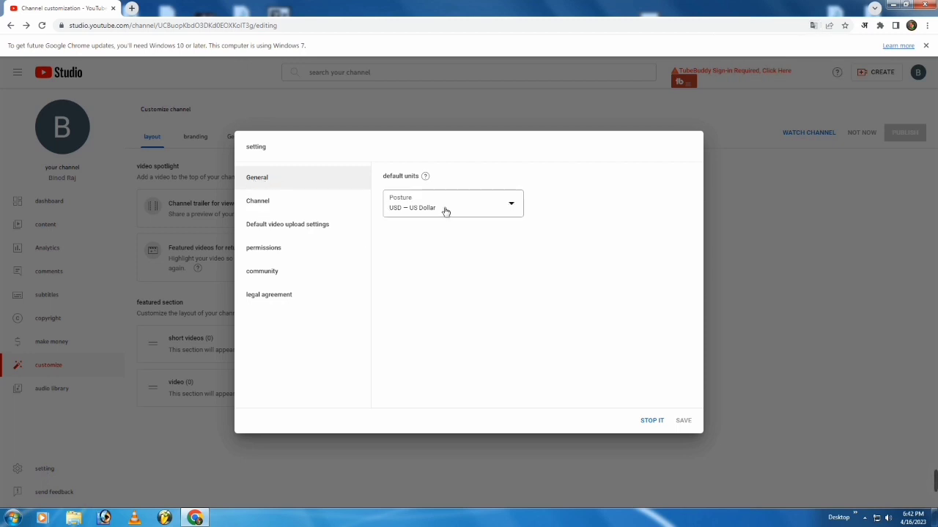
Step: Add a third keyword to the Channel settings (country India) and save
click(267, 203)
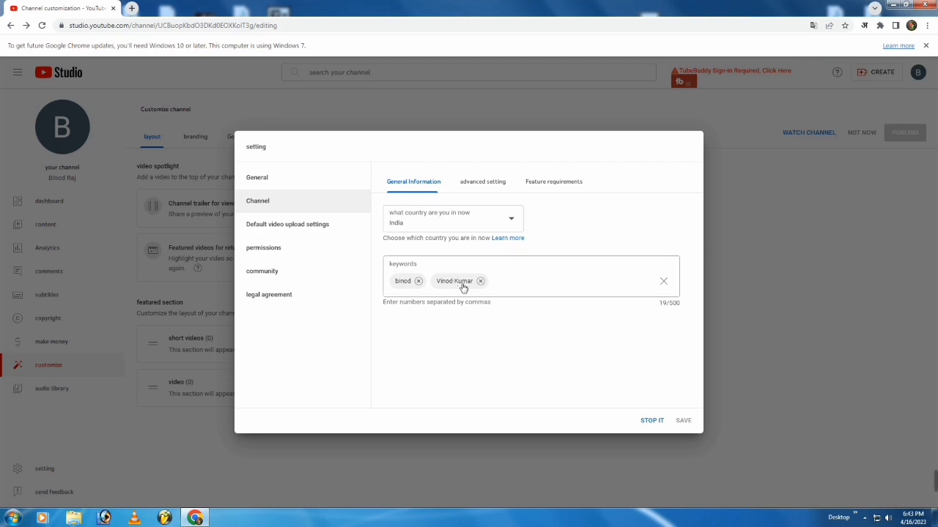
click(499, 285)
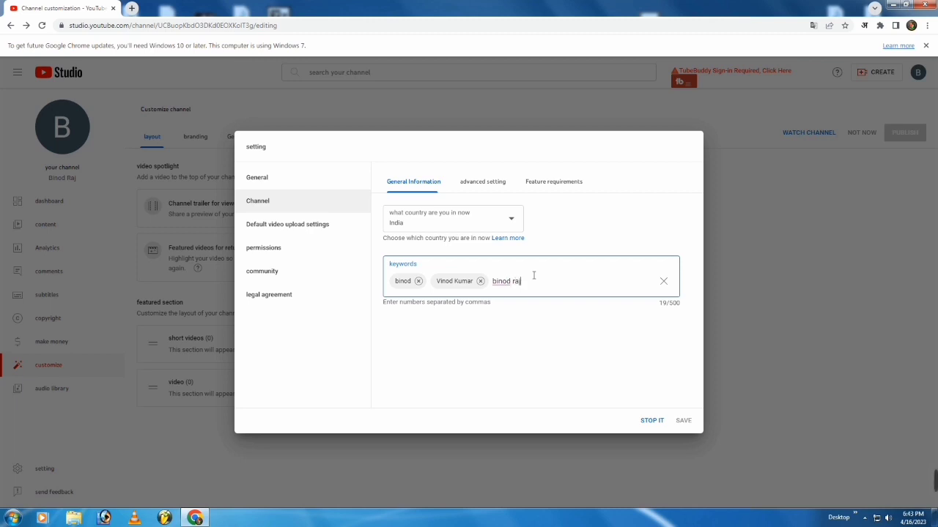
key(Return)
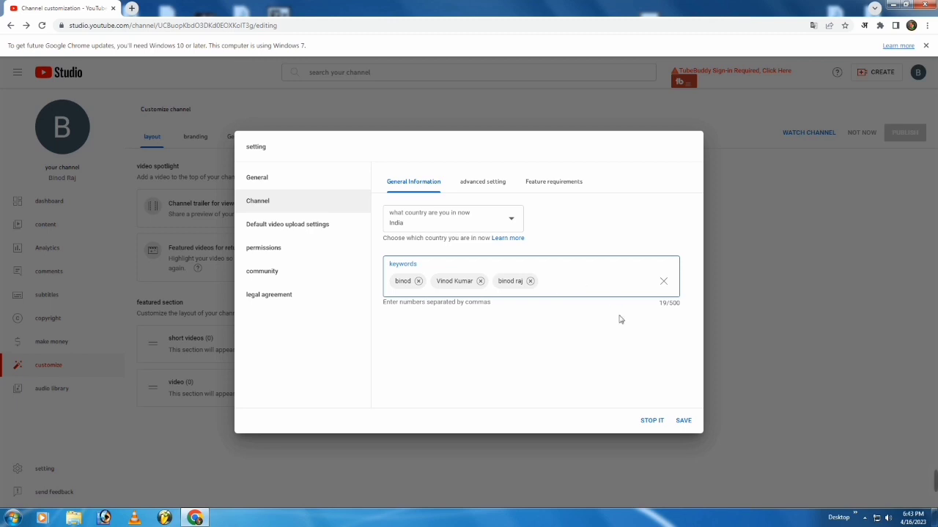
click(684, 421)
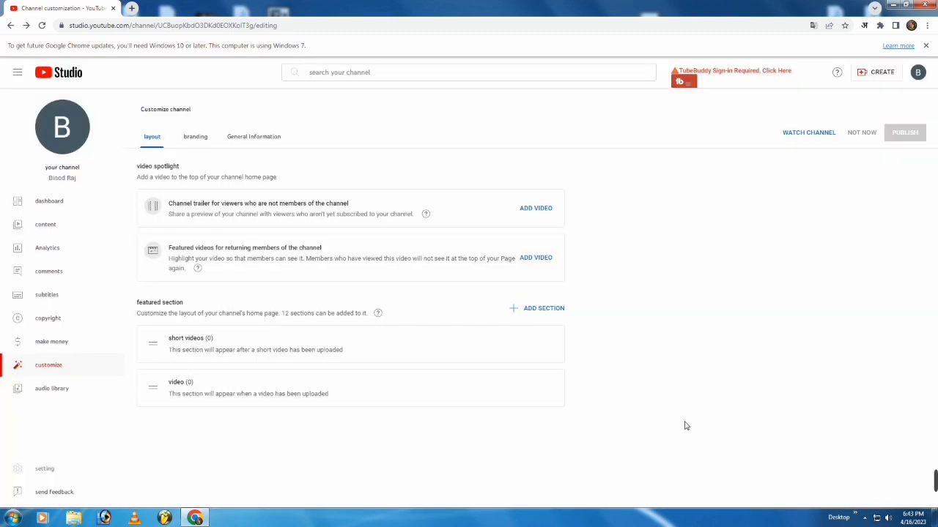
Step: Reopen settings, translate the page, and go to the Channel section's advanced settings
click(38, 470)
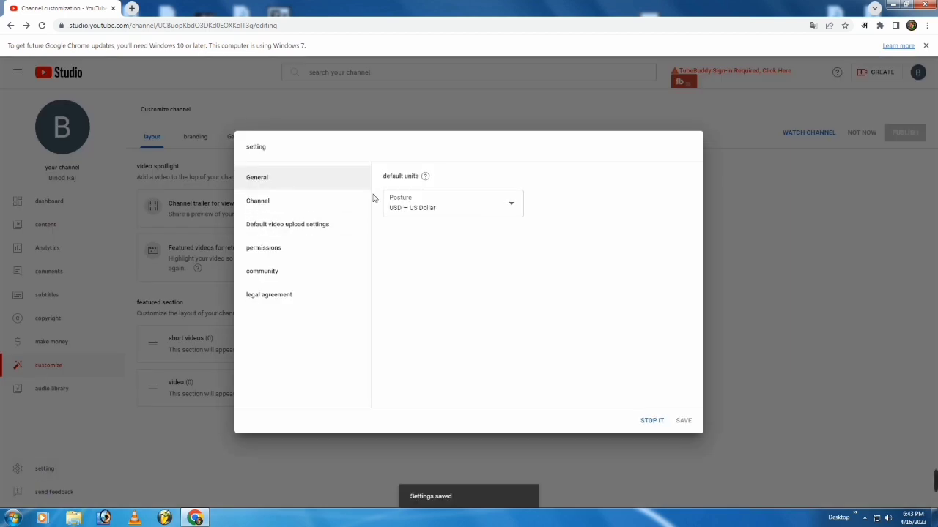
click(813, 26)
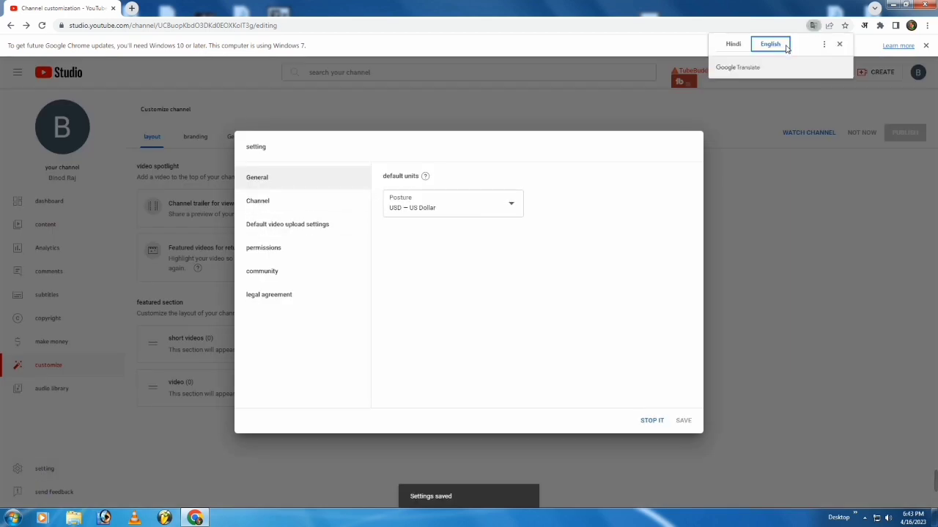
click(261, 206)
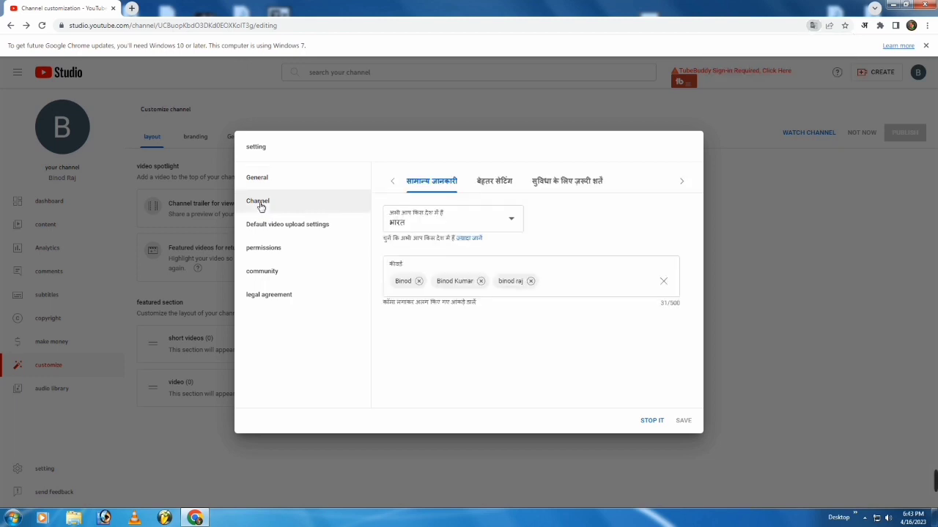
click(483, 185)
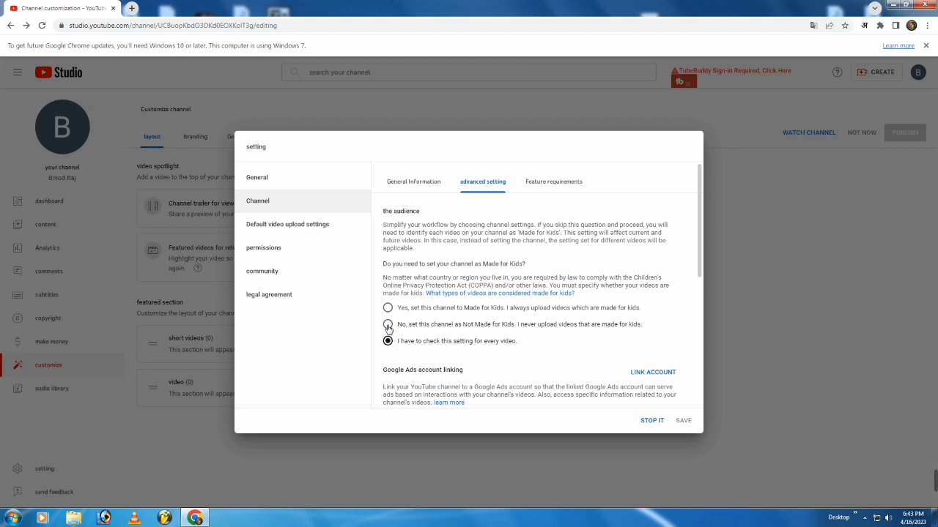
Step: Mark the channel 'Not Made for Kids', review the remaining advanced options, and save
click(388, 326)
scroll(586, 362, down, 2)
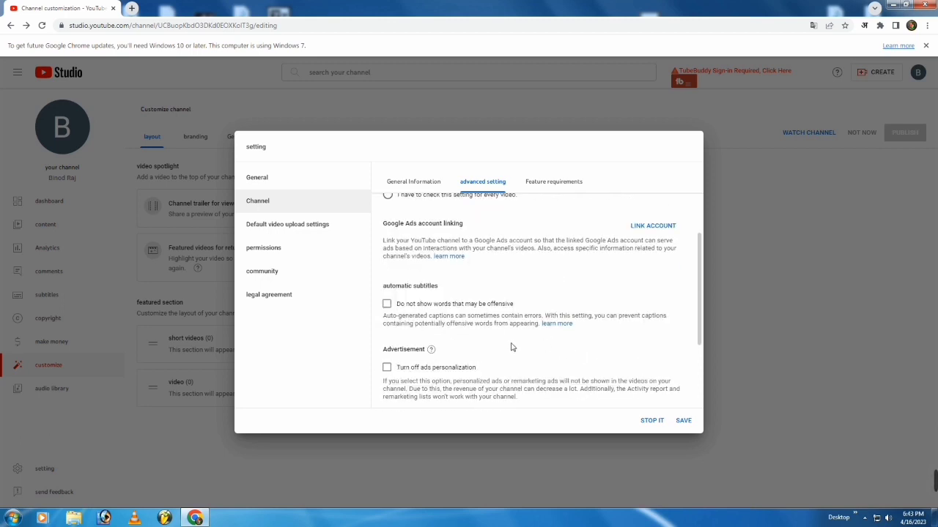
scroll(458, 315, down, 2)
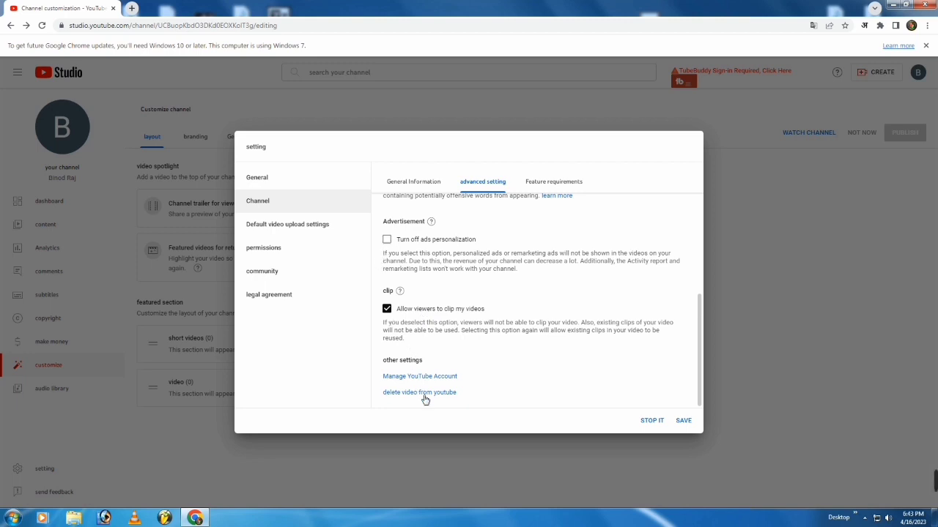
scroll(440, 360, up, 5)
scroll(486, 360, down, 4)
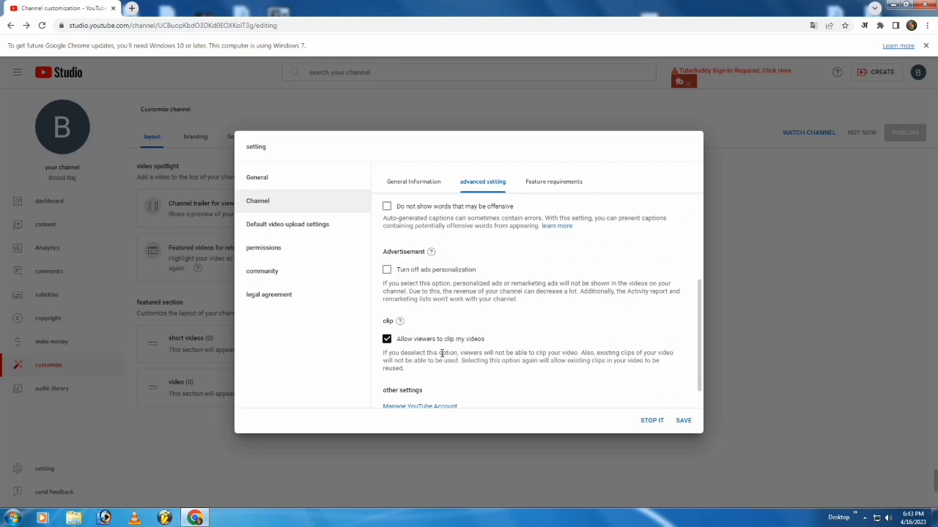
scroll(419, 293, up, 1)
scroll(384, 269, up, 4)
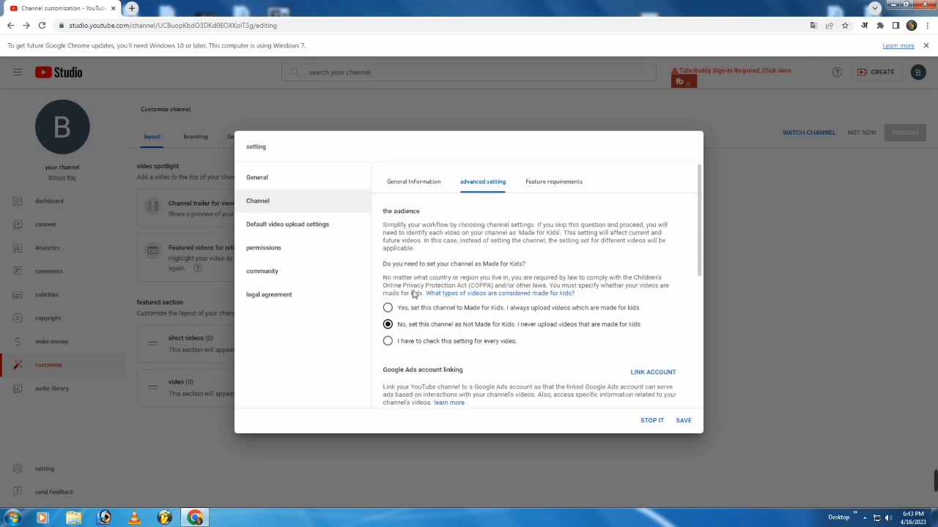
click(682, 421)
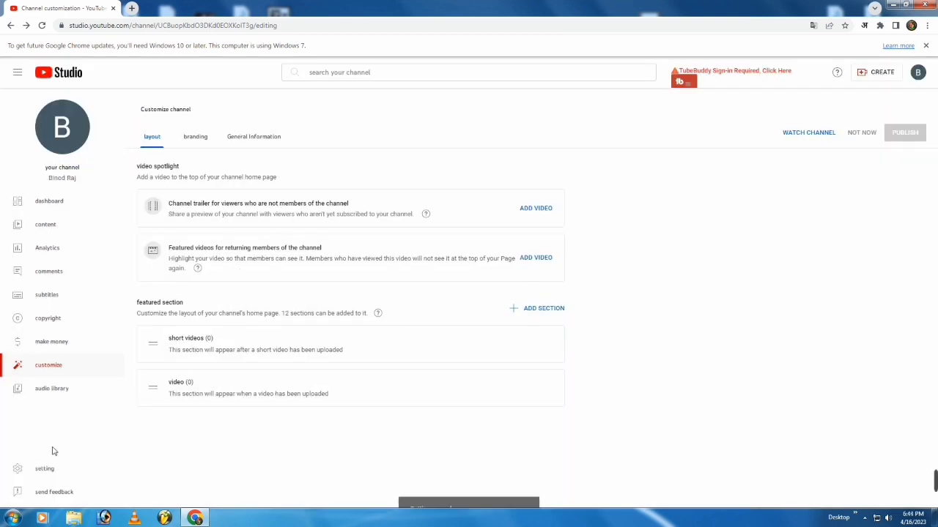
Step: Reopen settings to the Channel section's Feature requirements
click(41, 471)
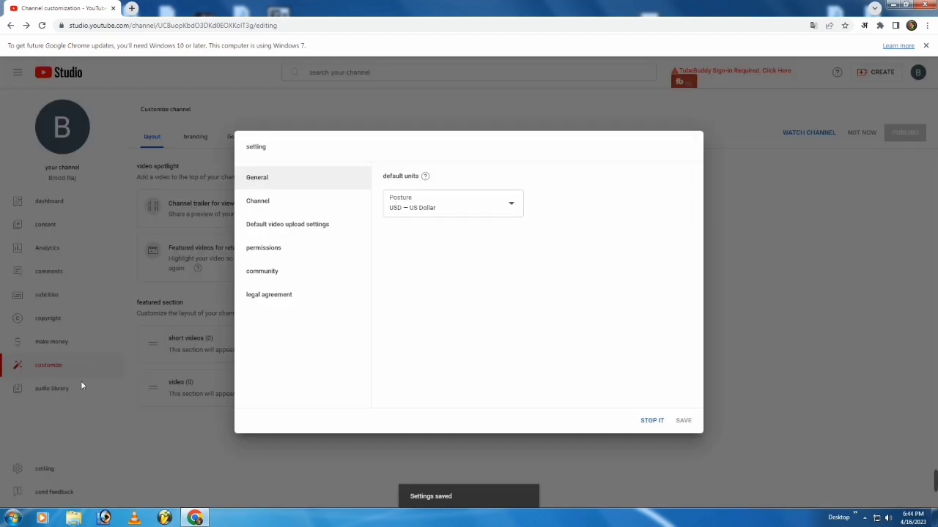
click(263, 203)
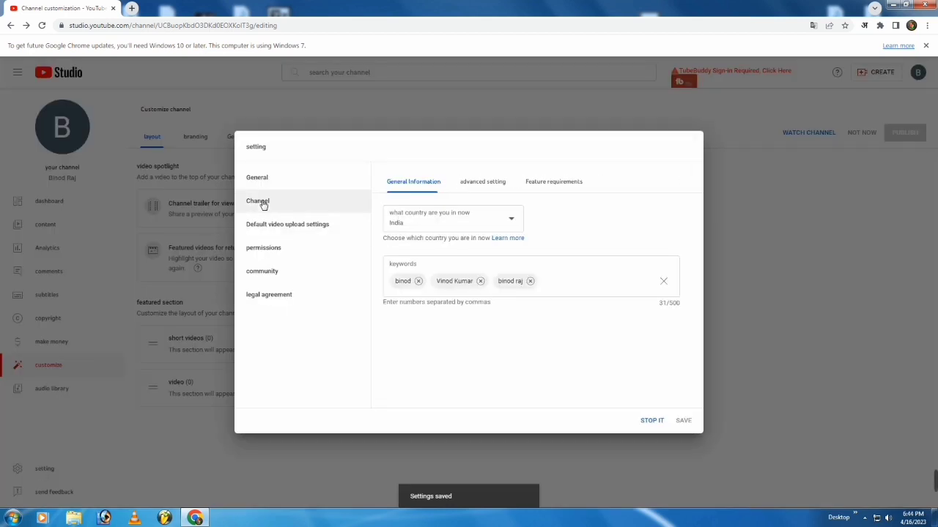
click(540, 185)
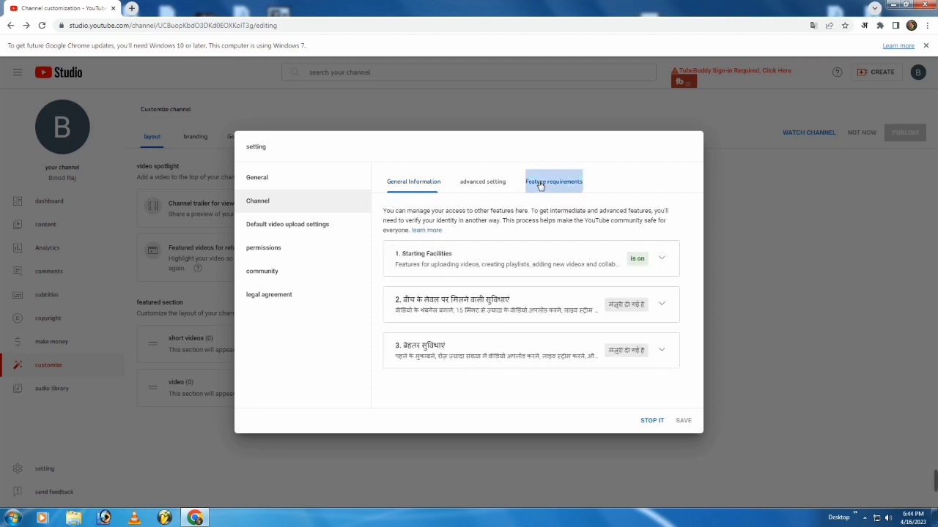
Step: Expand the Starting and middle-level facility details and begin phone-number verification
click(662, 258)
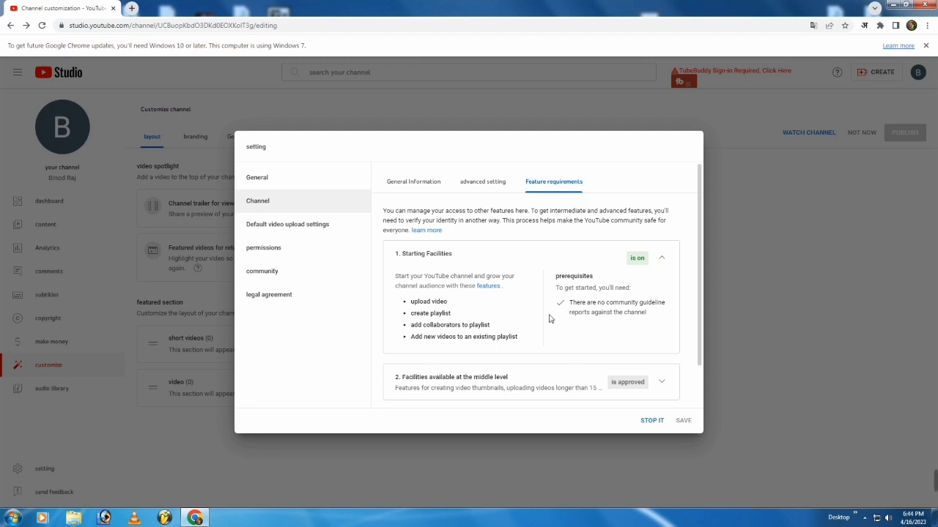
click(661, 259)
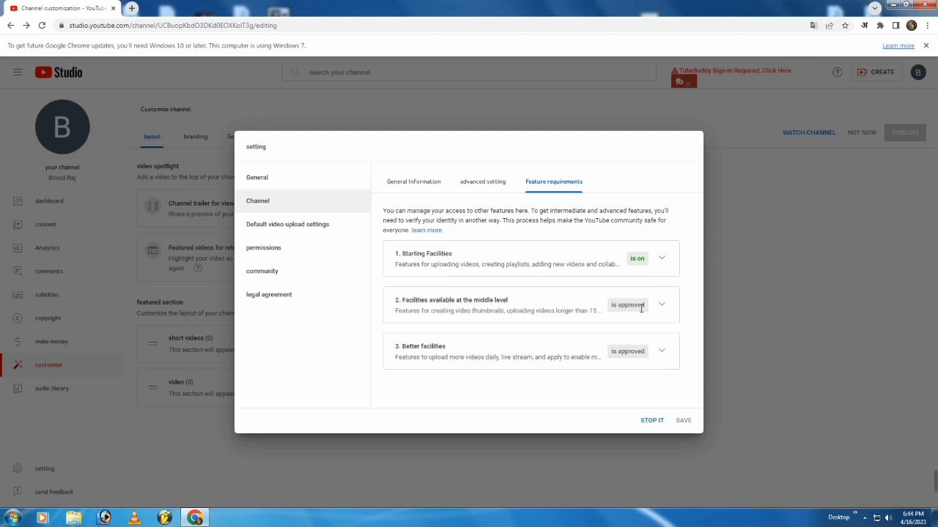
click(662, 304)
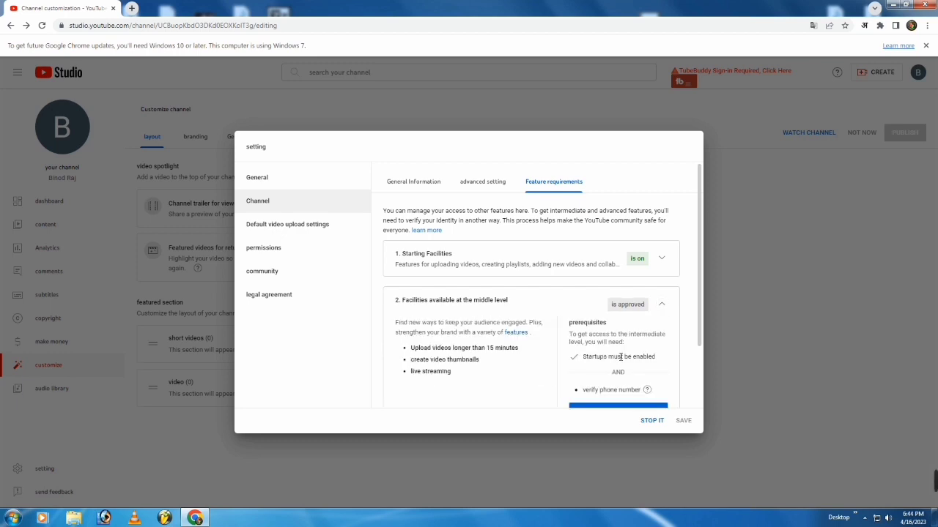
scroll(620, 356, down, 1)
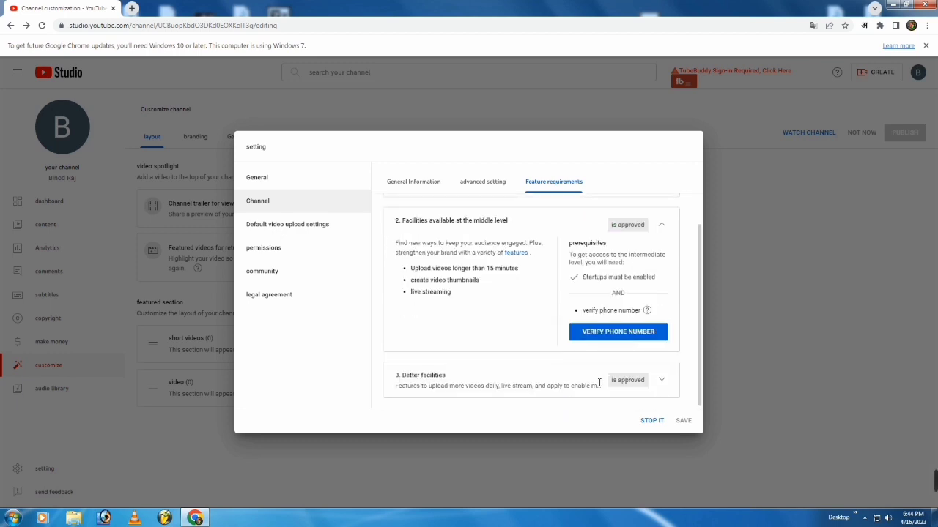
click(601, 333)
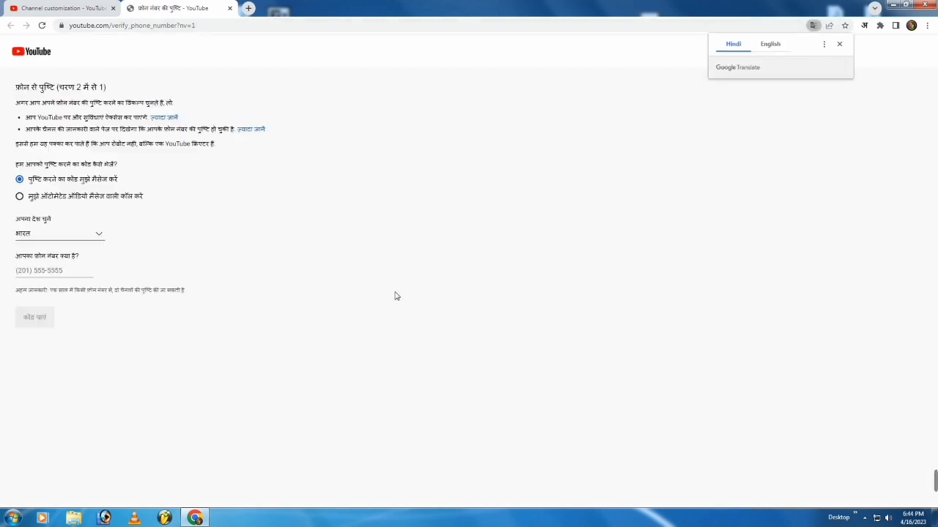
Step: Switch code delivery to an automated voice call, then close the verification tab
click(54, 238)
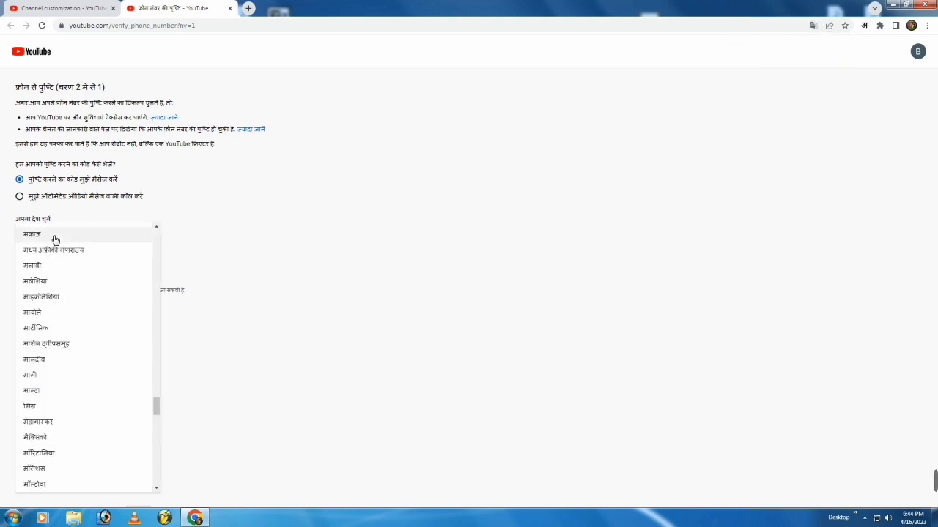
click(139, 197)
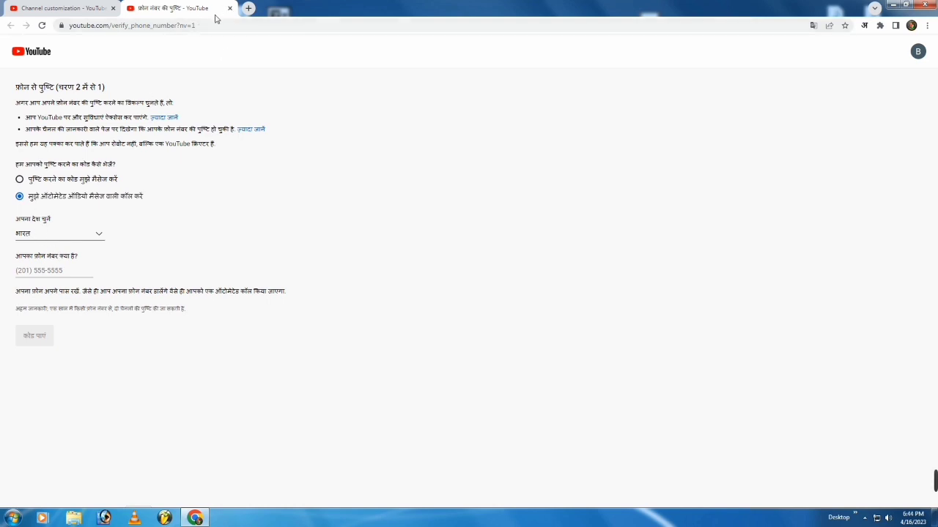
click(229, 8)
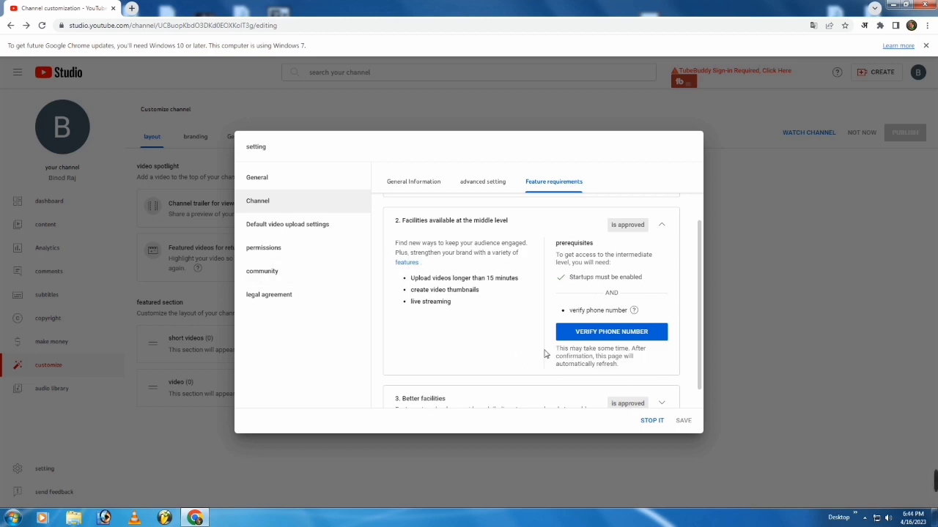
Step: Reopen Feature requirements, expand Better facilities, then close settings back to the layout tab
click(651, 421)
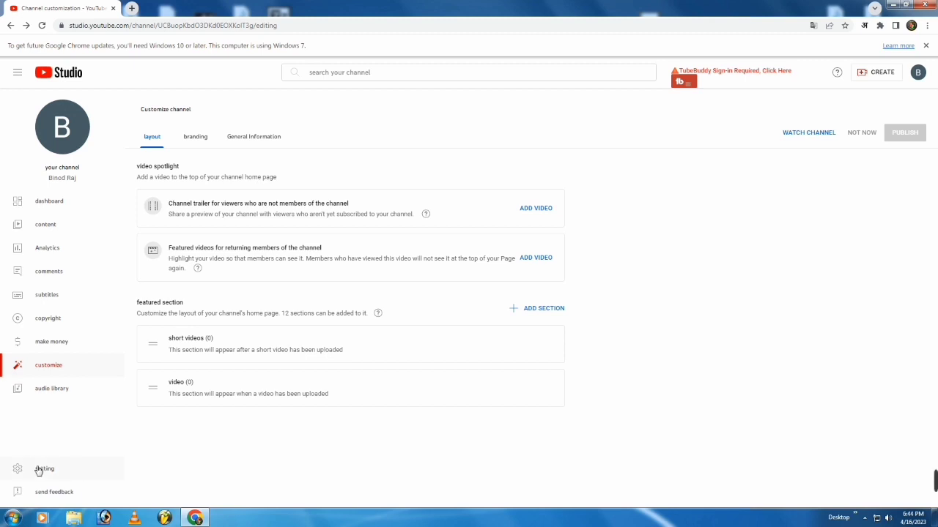
click(37, 471)
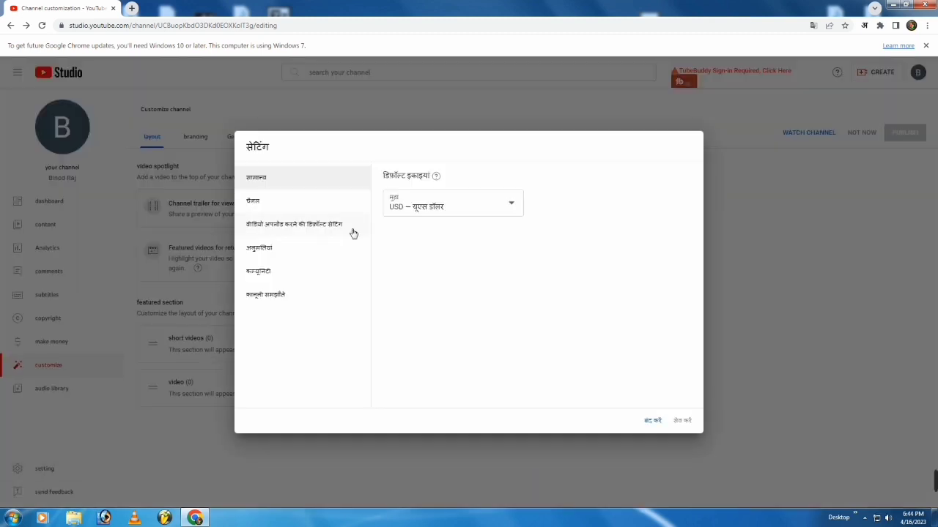
click(263, 203)
click(562, 183)
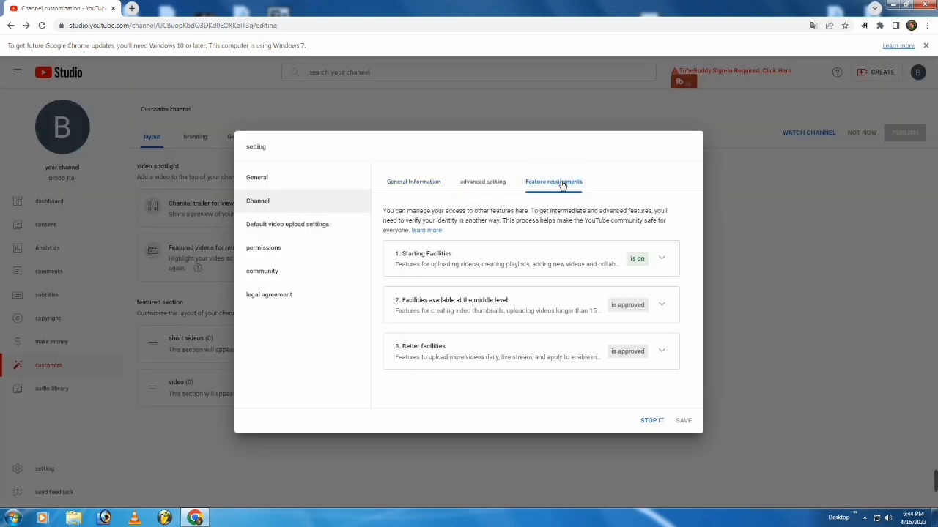
click(662, 351)
scroll(519, 367, down, 2)
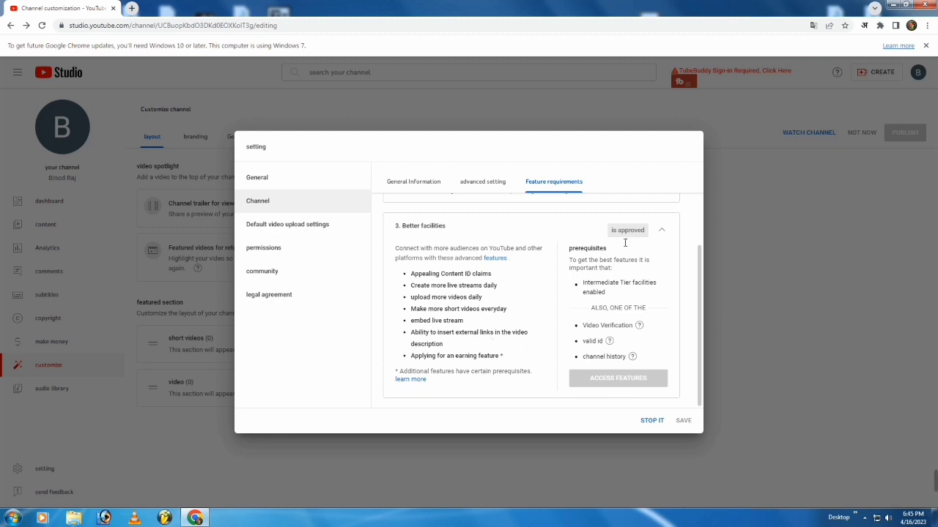
click(653, 422)
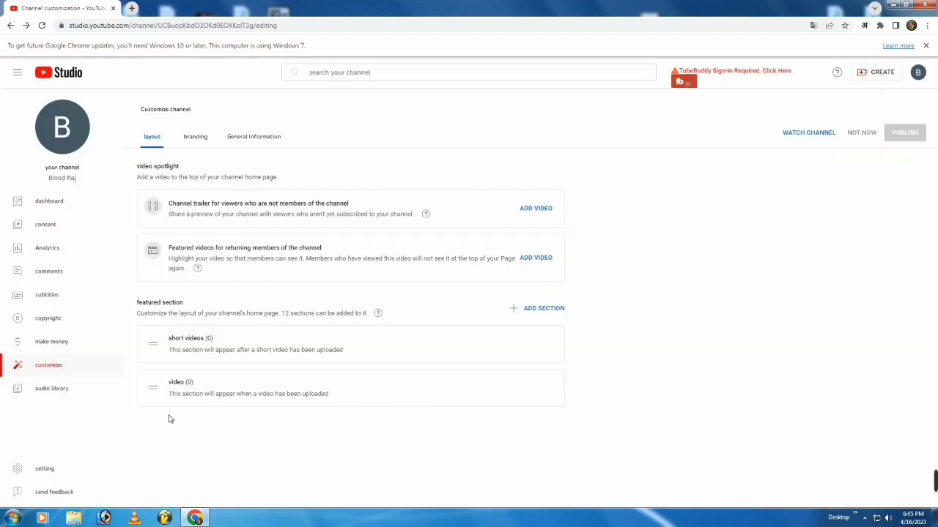
Step: Open the default video upload settings and review the default title and description fields
click(45, 475)
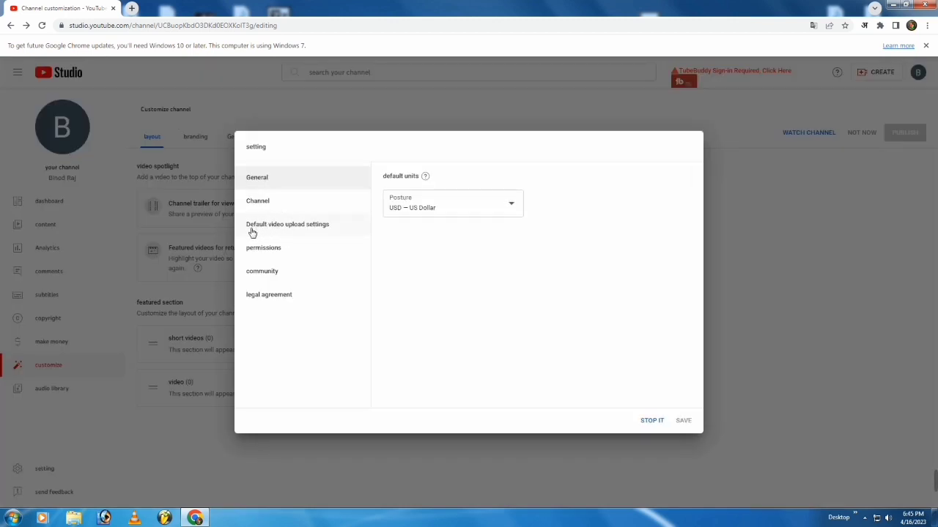
click(317, 230)
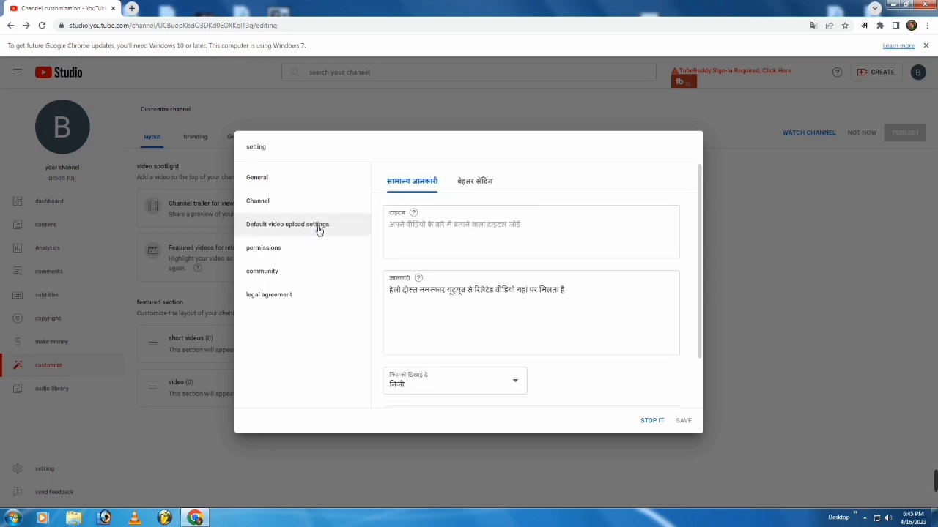
click(403, 229)
click(411, 290)
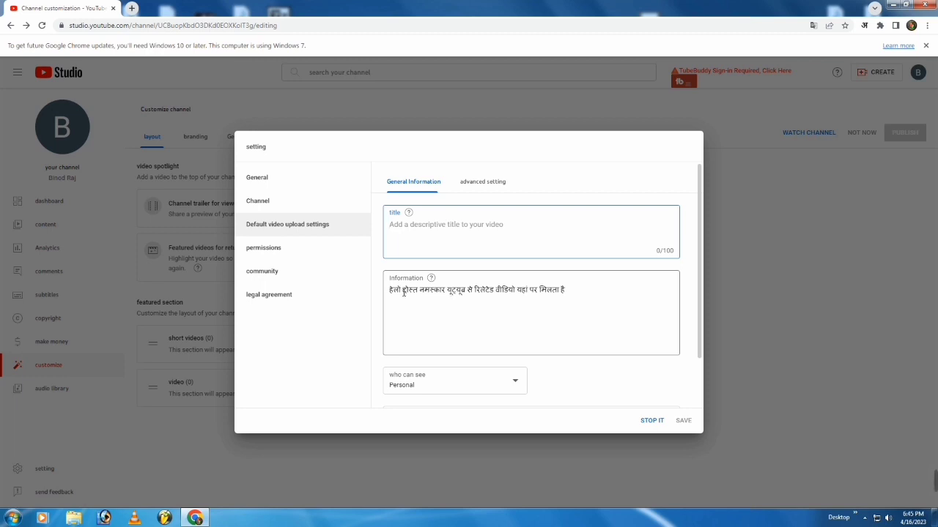
scroll(593, 299, down, 2)
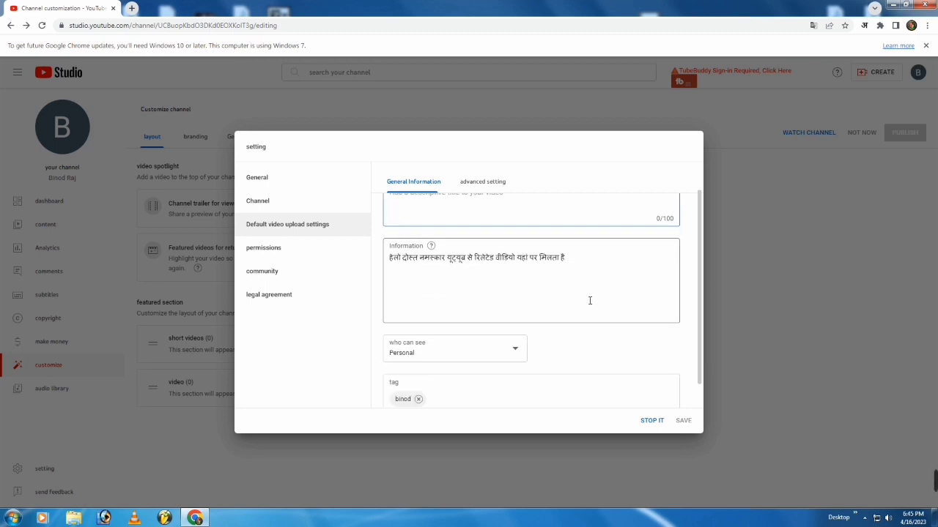
Step: Keep default upload visibility as Personal, begin a new default tag, then close settings
click(493, 333)
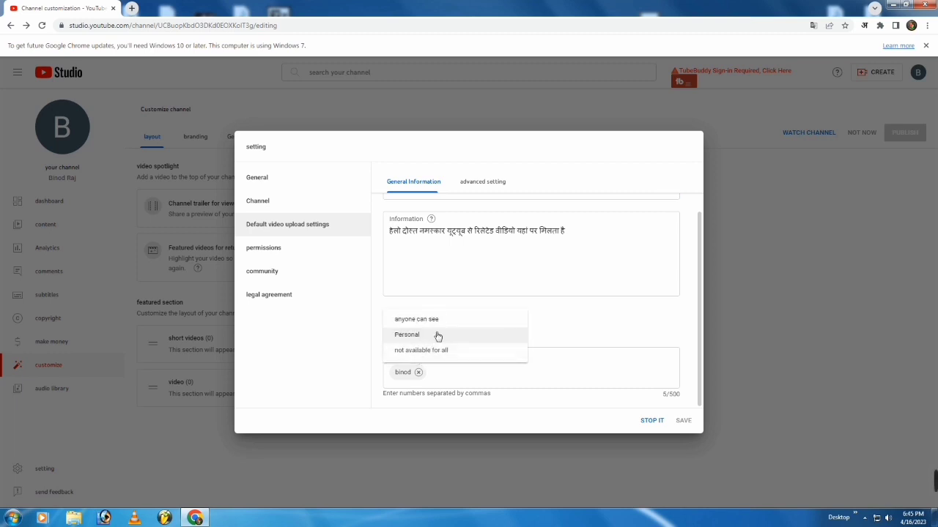
click(411, 339)
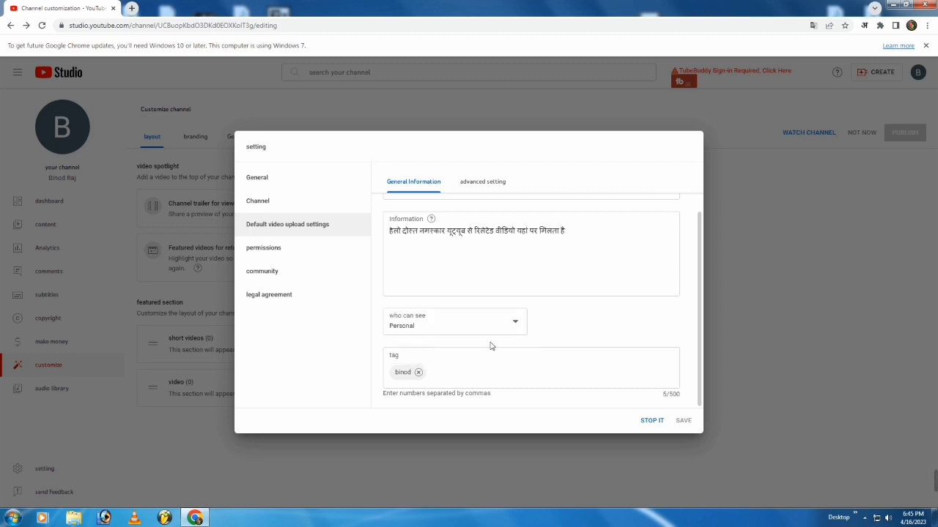
click(462, 370)
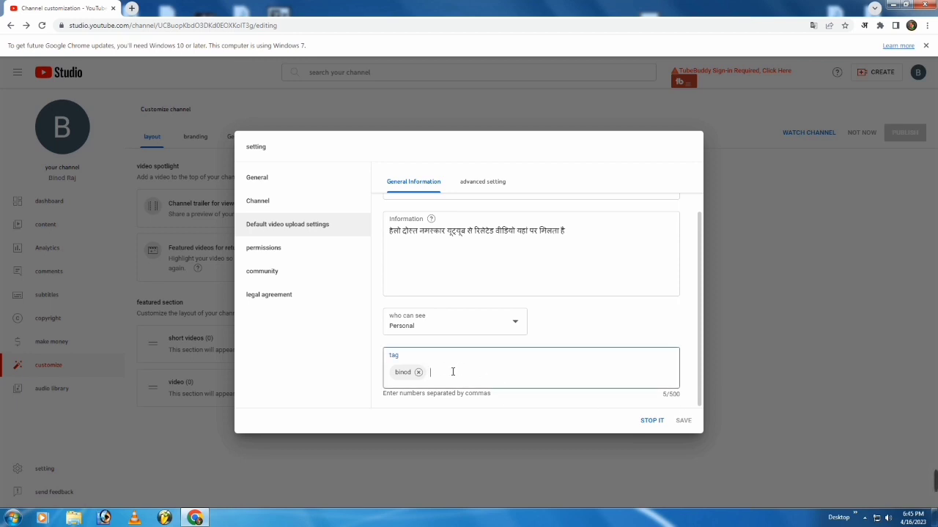
click(652, 422)
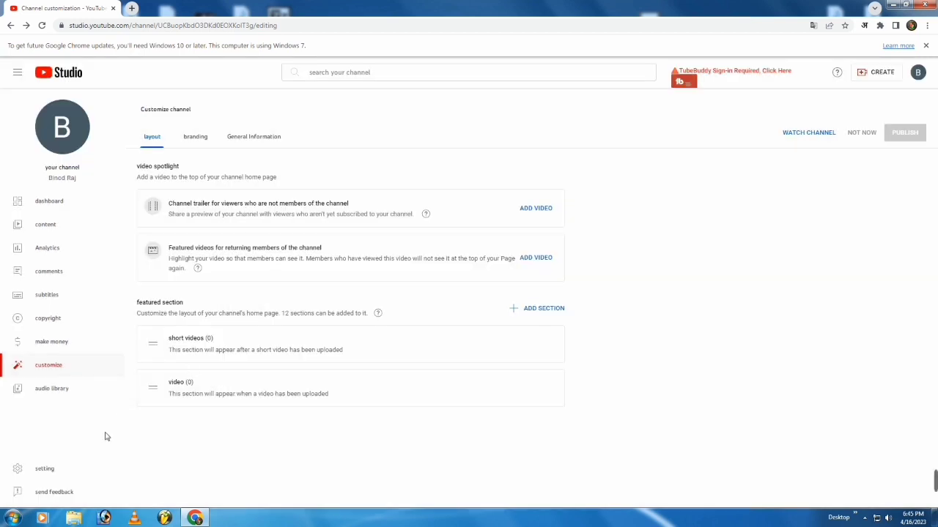
Step: Bring up the advanced tab of the default video upload settings
click(41, 468)
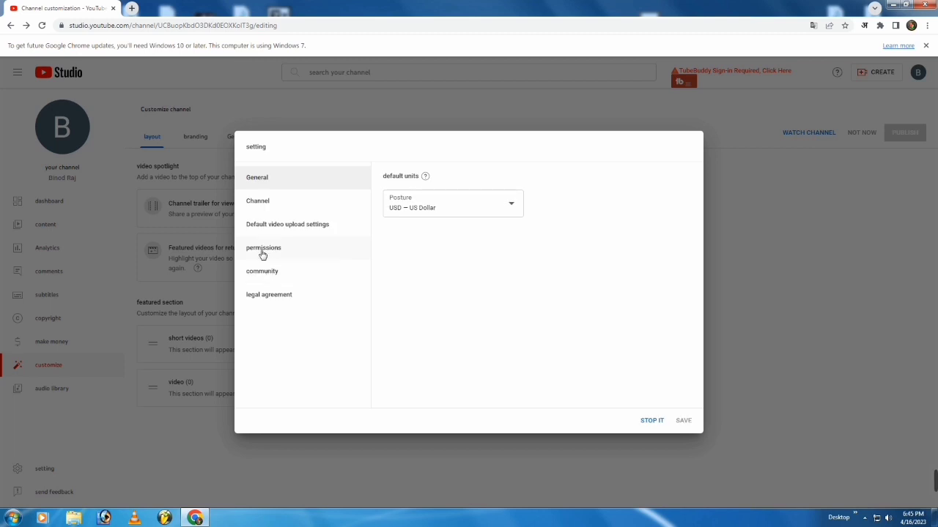
click(298, 232)
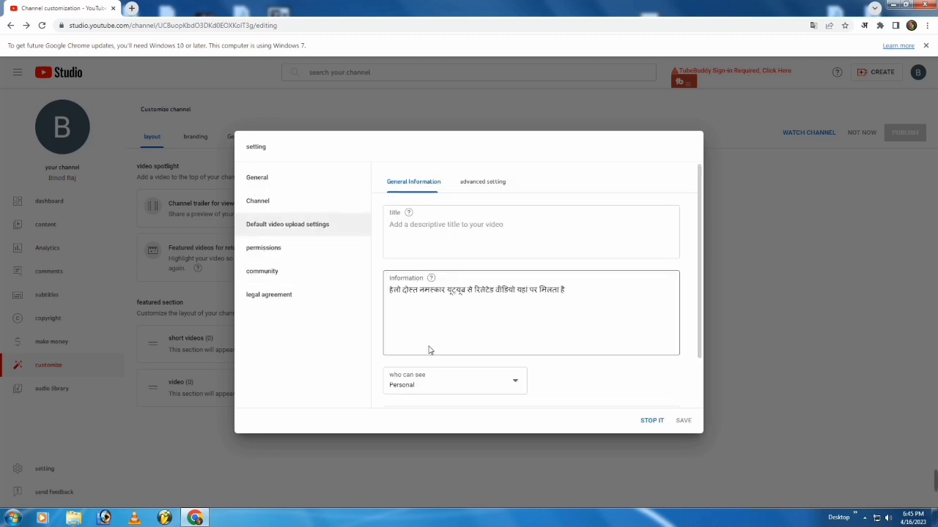
click(500, 186)
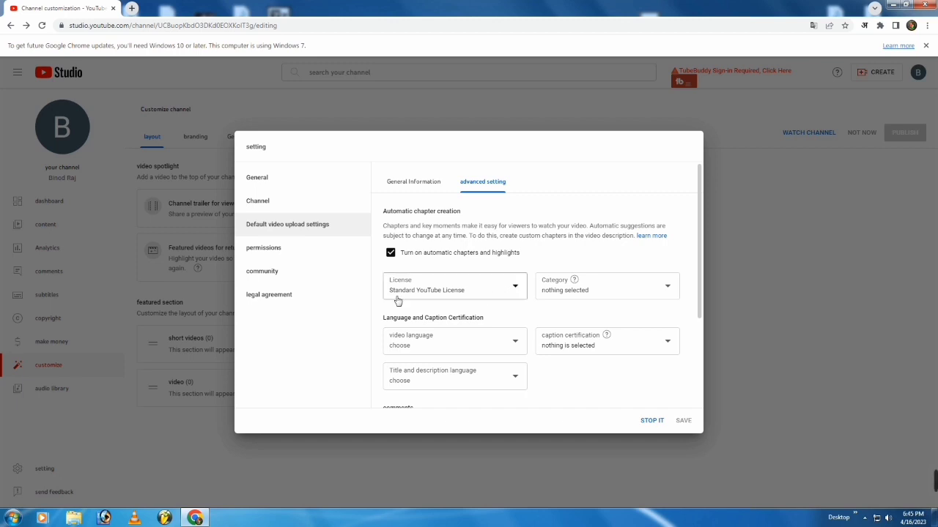
Step: Browse the video language list and close it, leaving the language unset
click(510, 343)
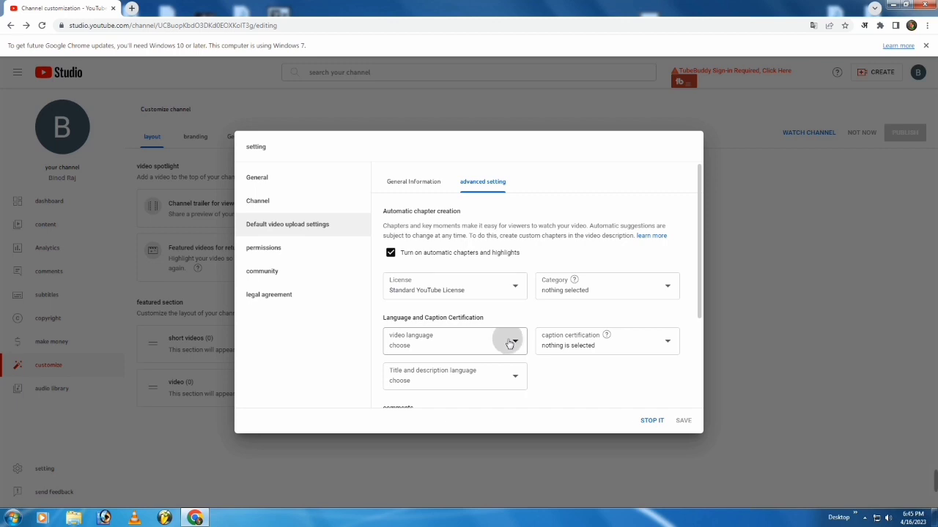
click(398, 352)
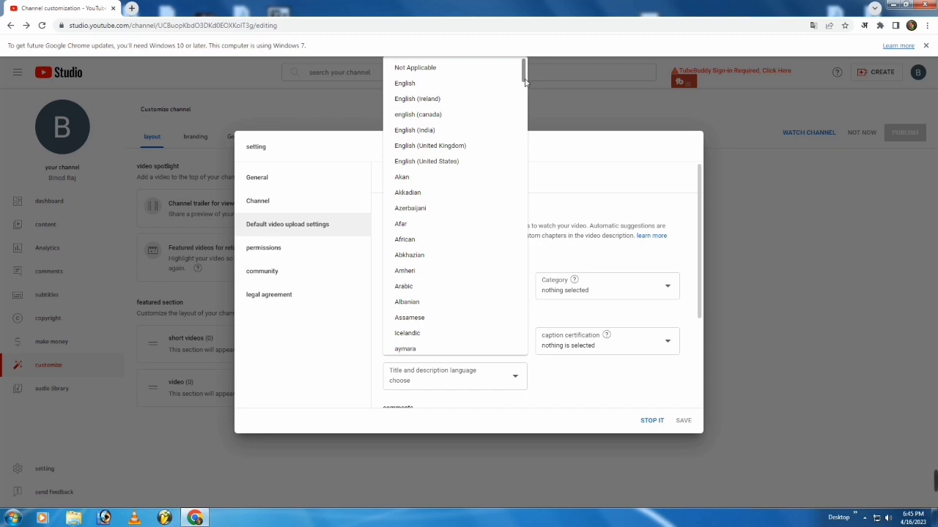
drag(524, 82, 527, 144)
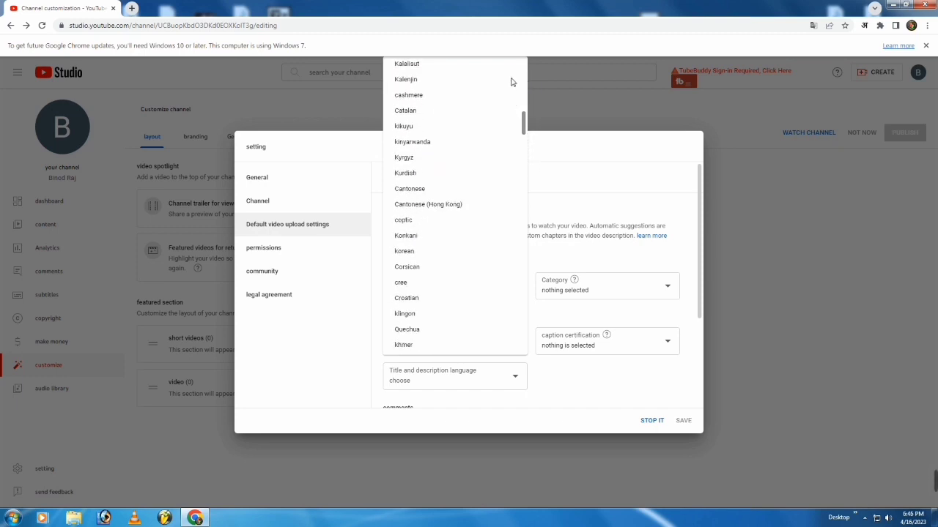
scroll(511, 82, up, 10)
mouse_move(523, 77)
mouse_down()
mouse_move(522, 59)
mouse_move(523, 91)
mouse_up()
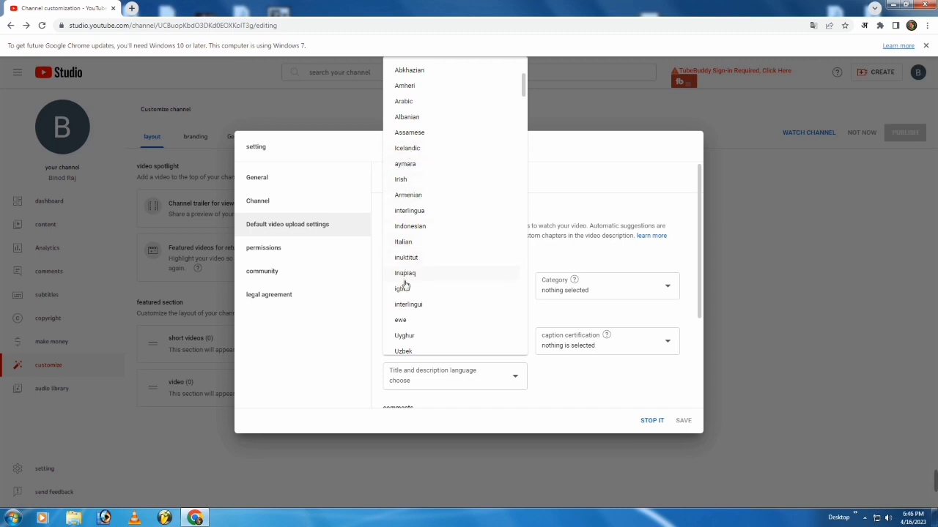
drag(522, 96, 525, 112)
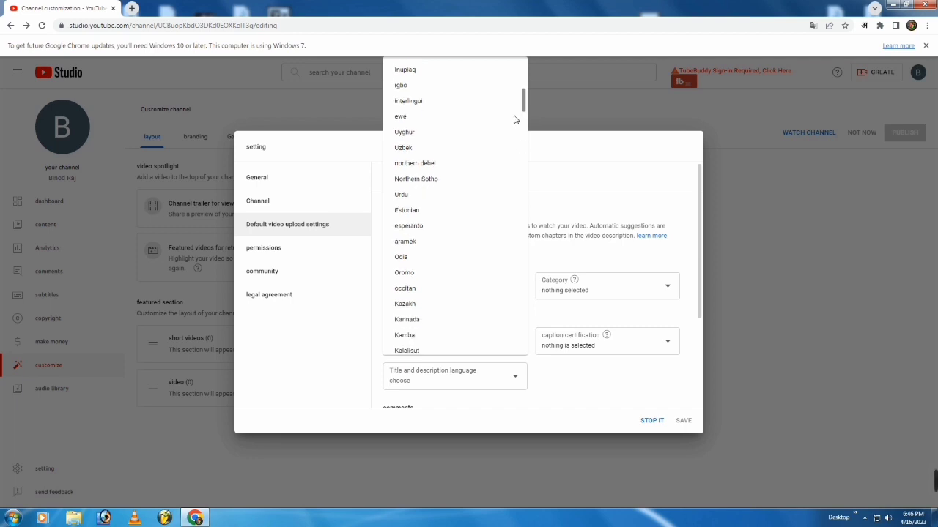
scroll(515, 84, up, 5)
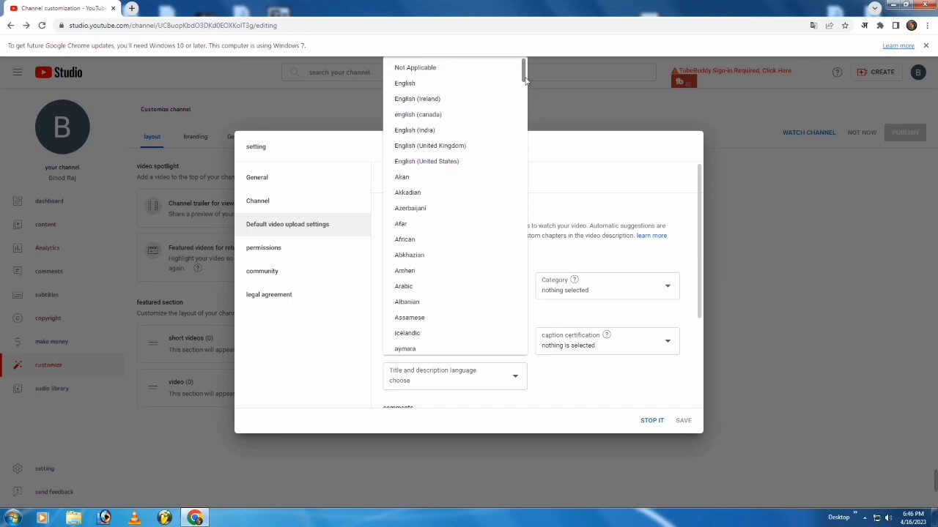
click(431, 85)
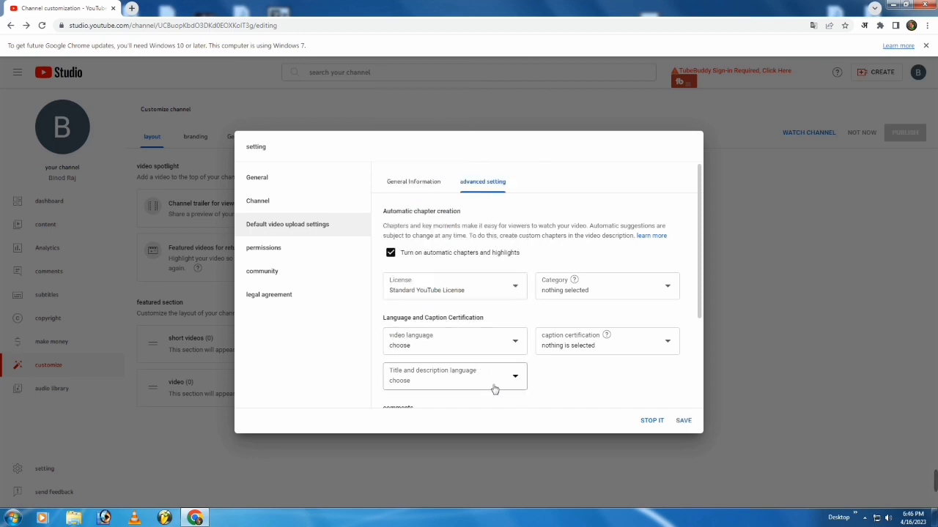
Step: Browse the title and description language list without choosing, then save the default upload settings
click(489, 381)
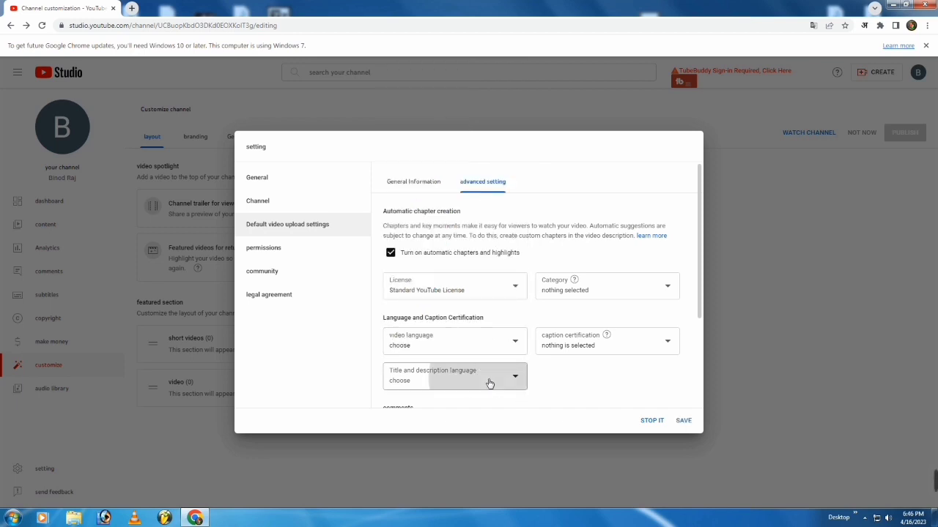
click(501, 384)
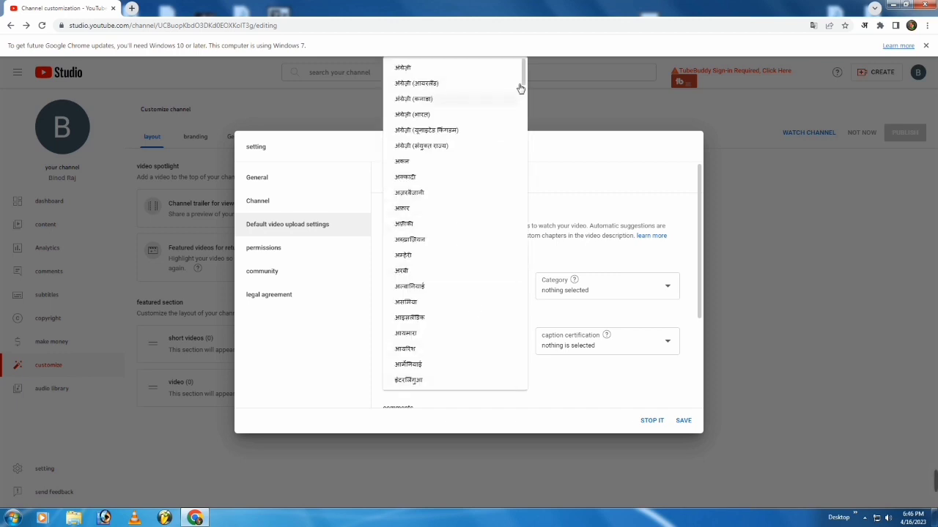
drag(523, 83, 539, 183)
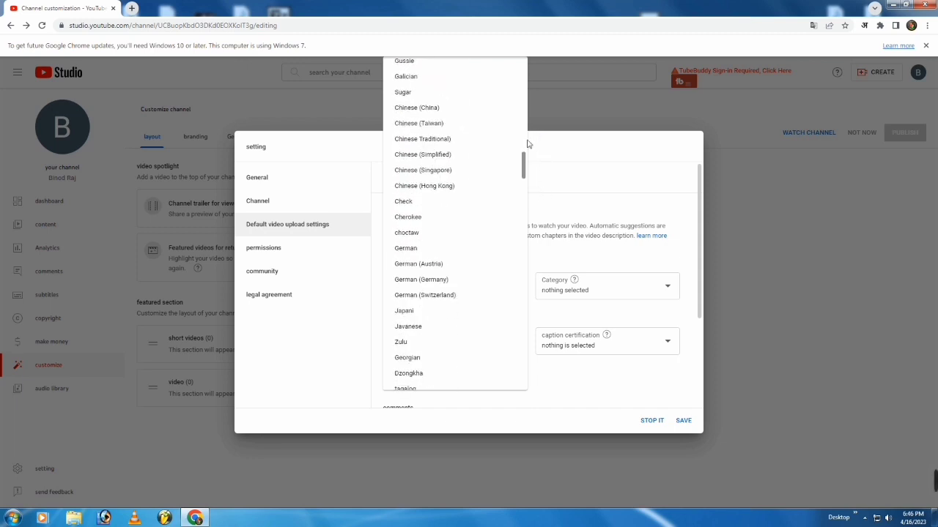
drag(526, 46, 525, 55)
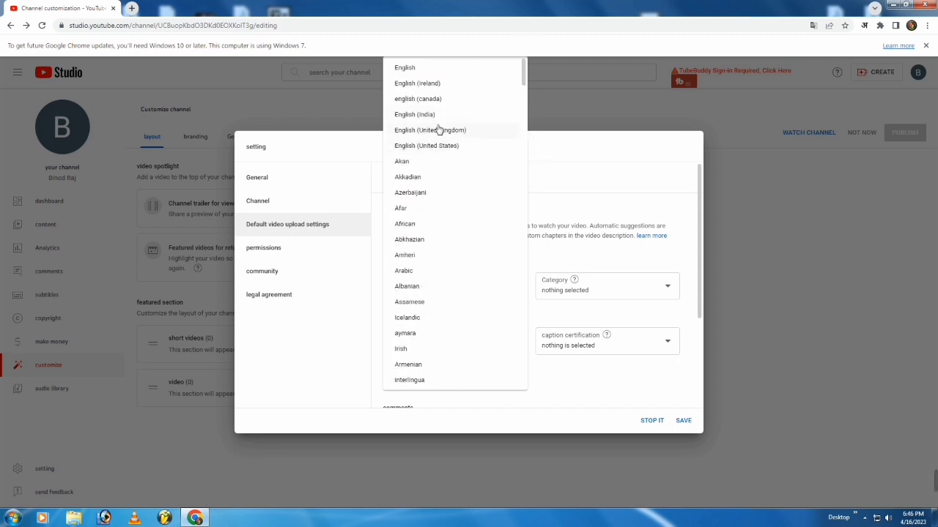
key(Escape)
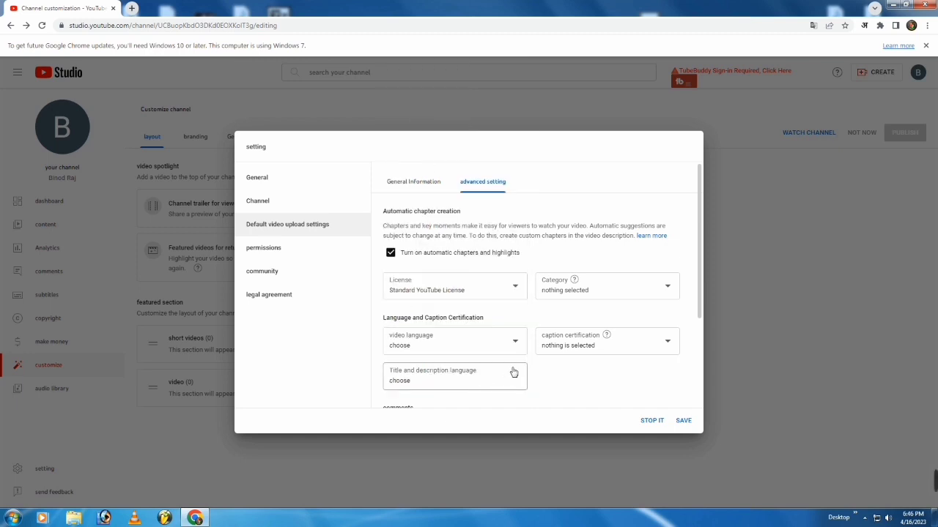
click(499, 387)
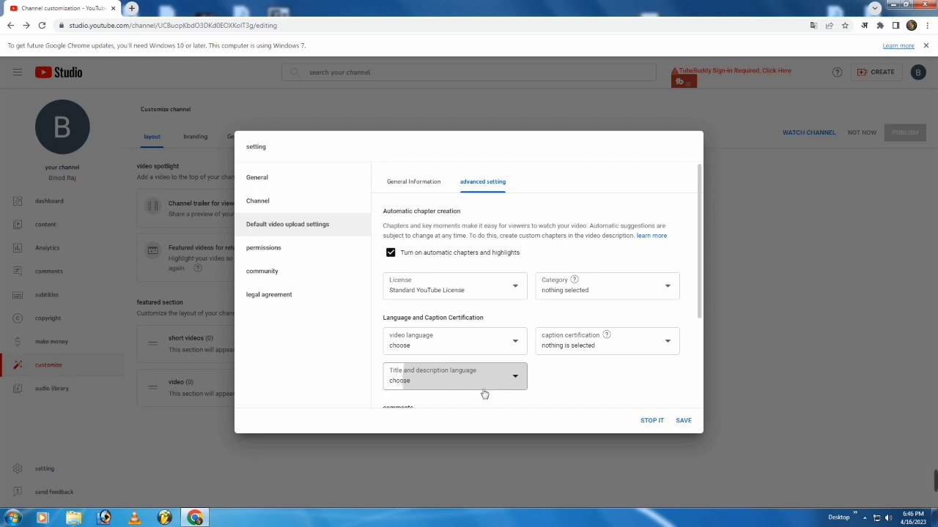
click(683, 422)
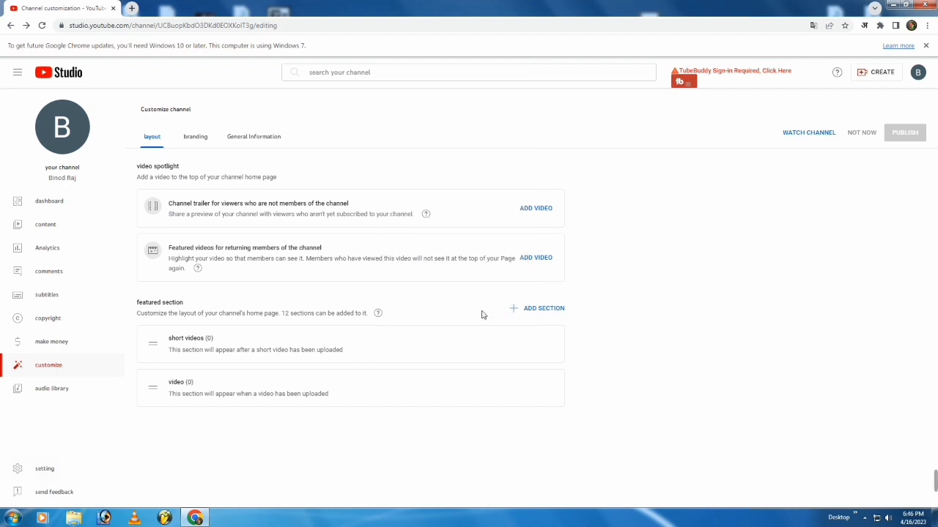
click(47, 472)
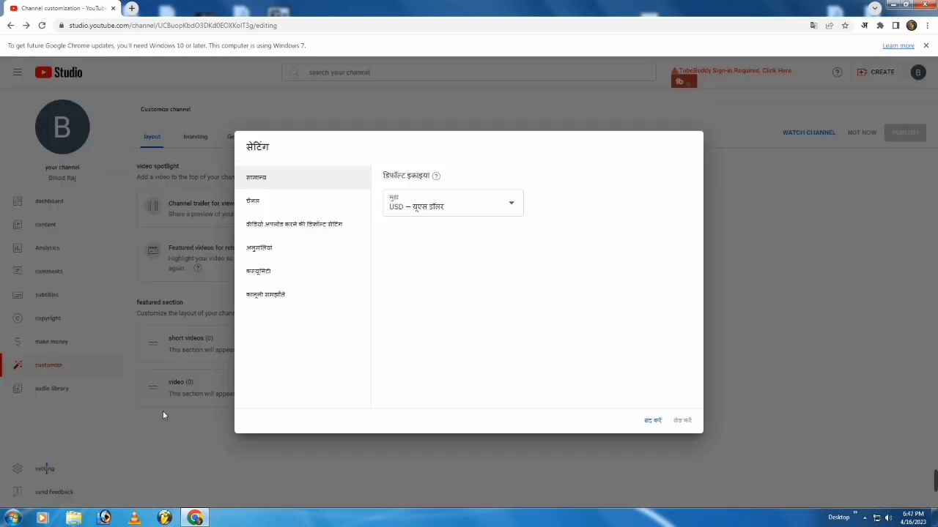
click(279, 256)
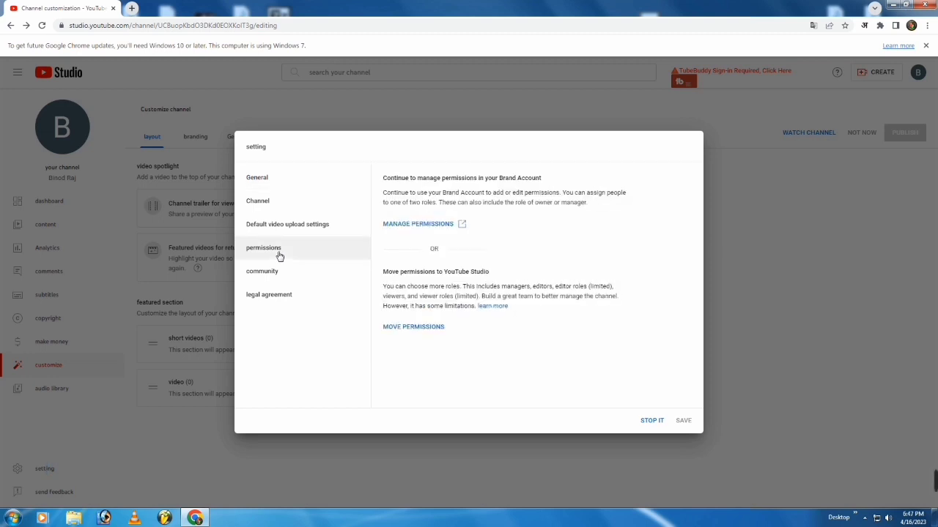
click(272, 274)
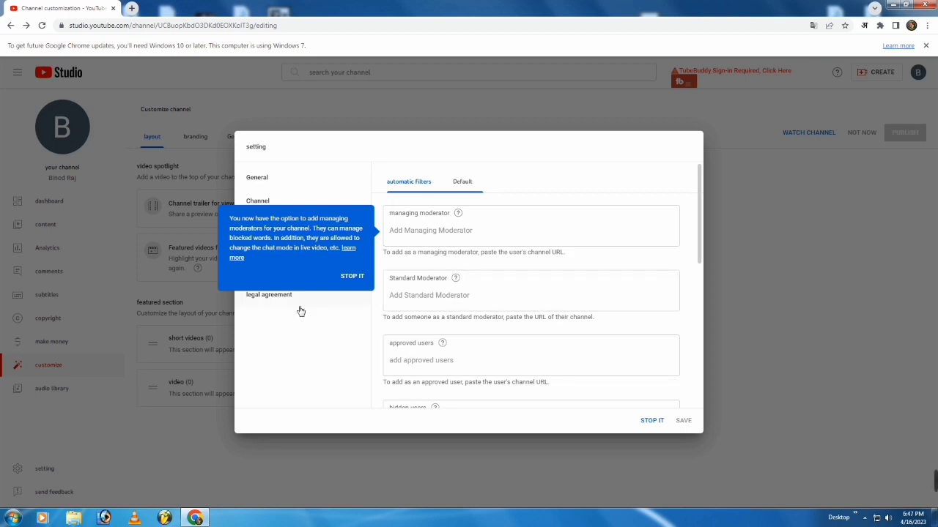
click(276, 297)
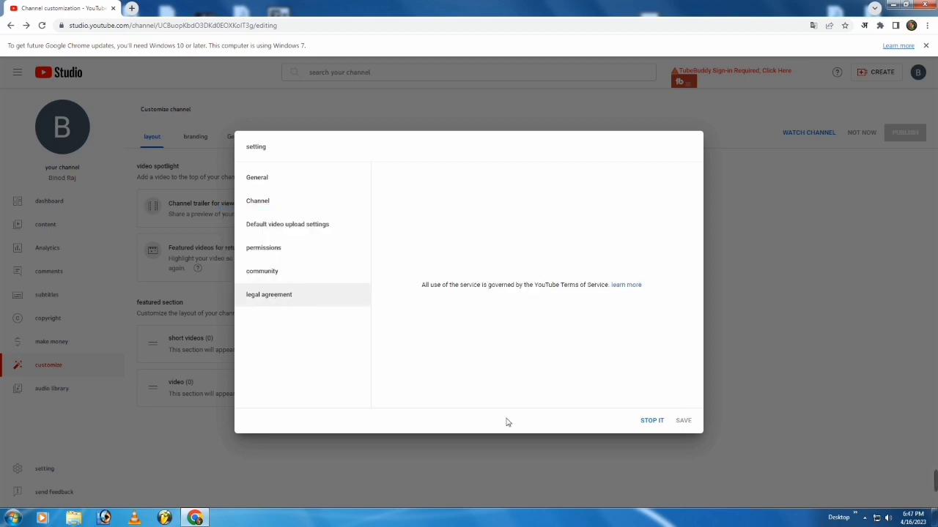
click(654, 423)
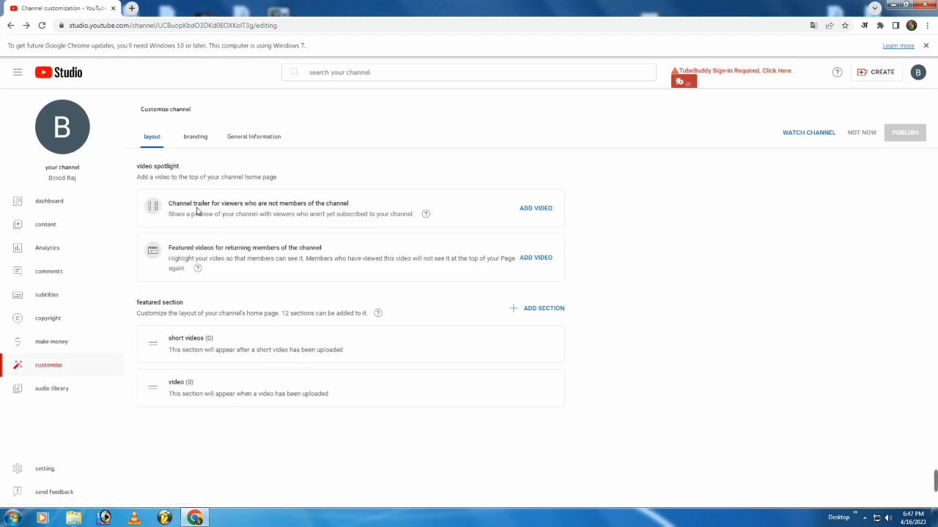
click(49, 345)
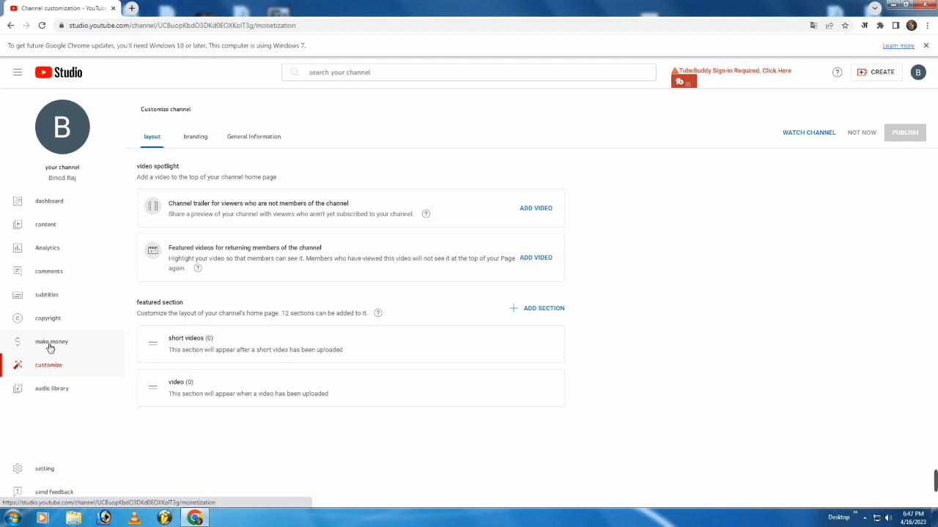
click(47, 370)
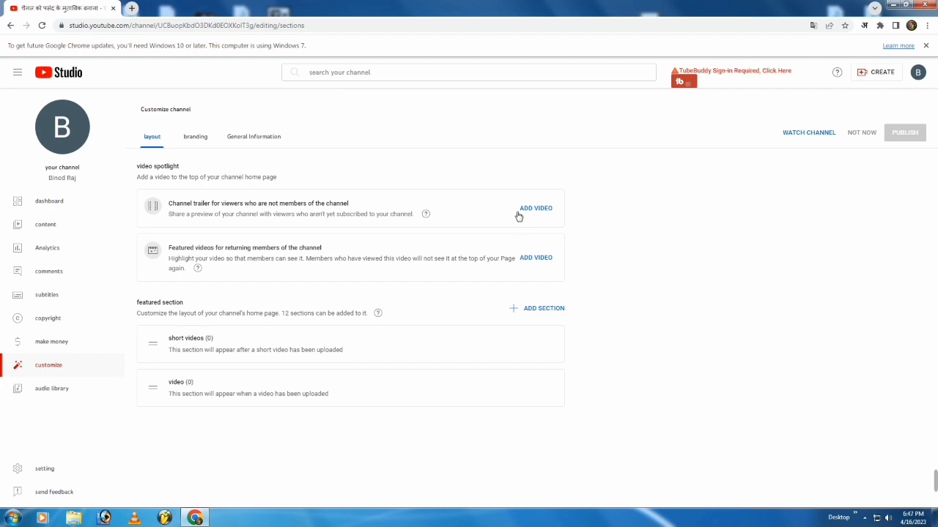
click(535, 209)
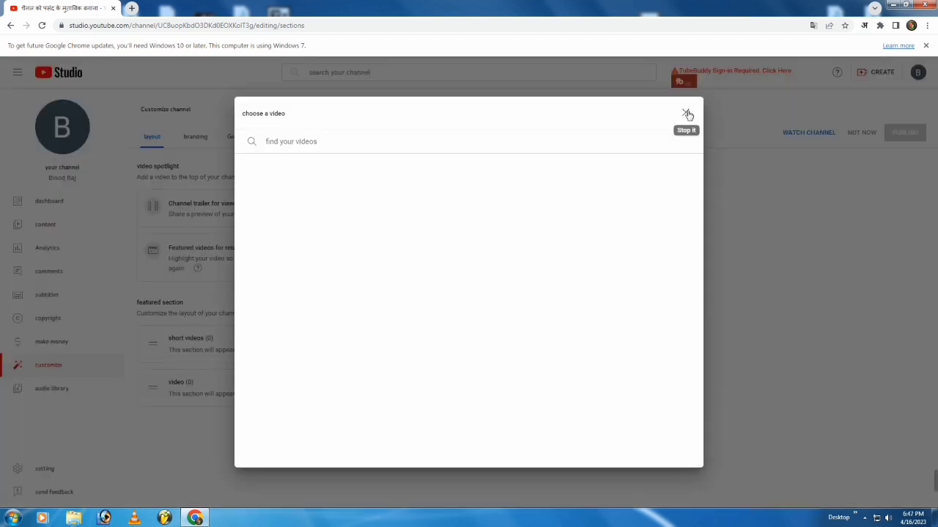
click(686, 115)
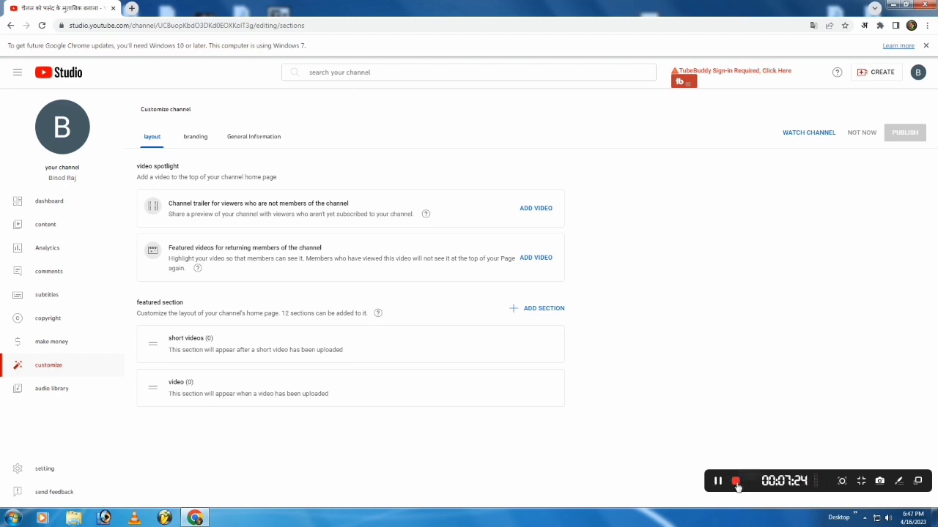
click(736, 482)
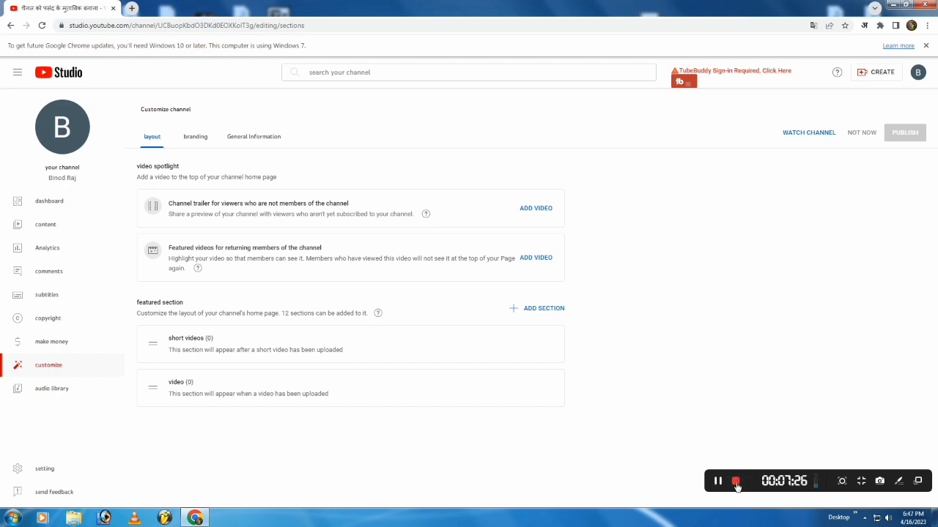